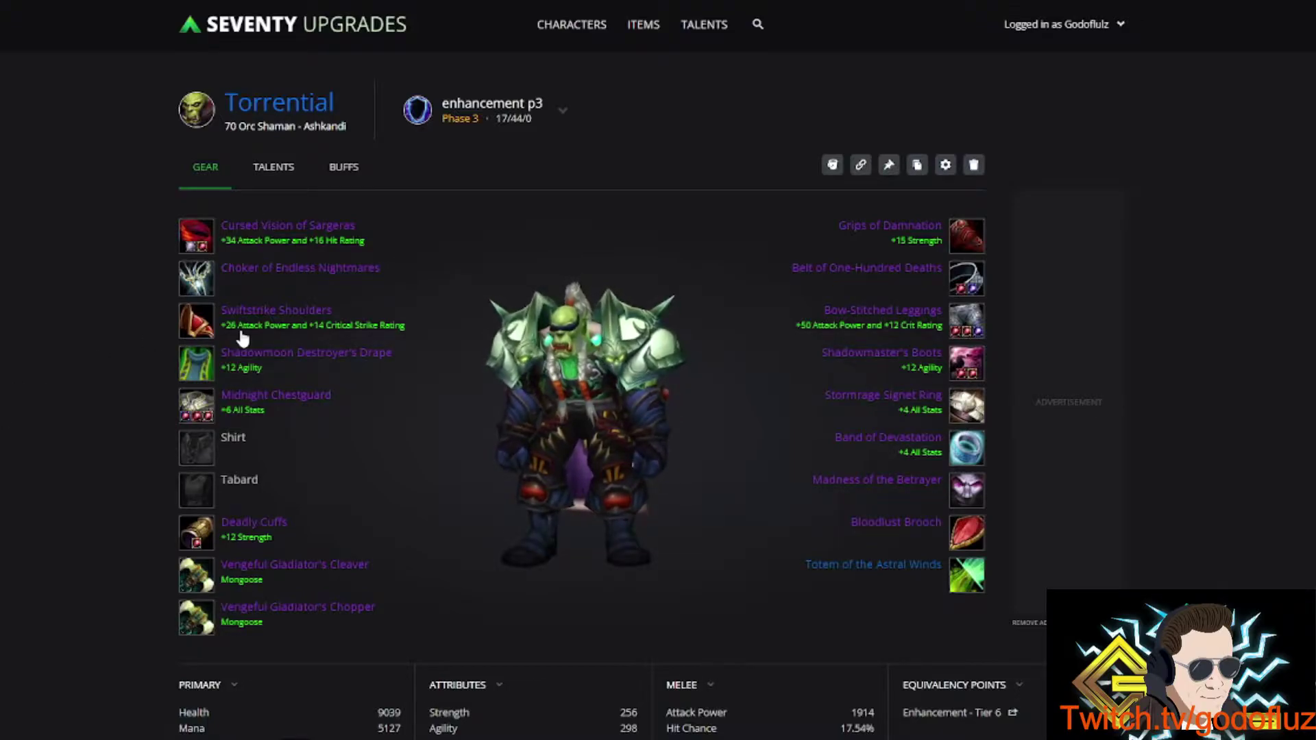
Examine the stats of the equipped neck and back items, and view the character model from different angles.
mouse_move(287, 316)
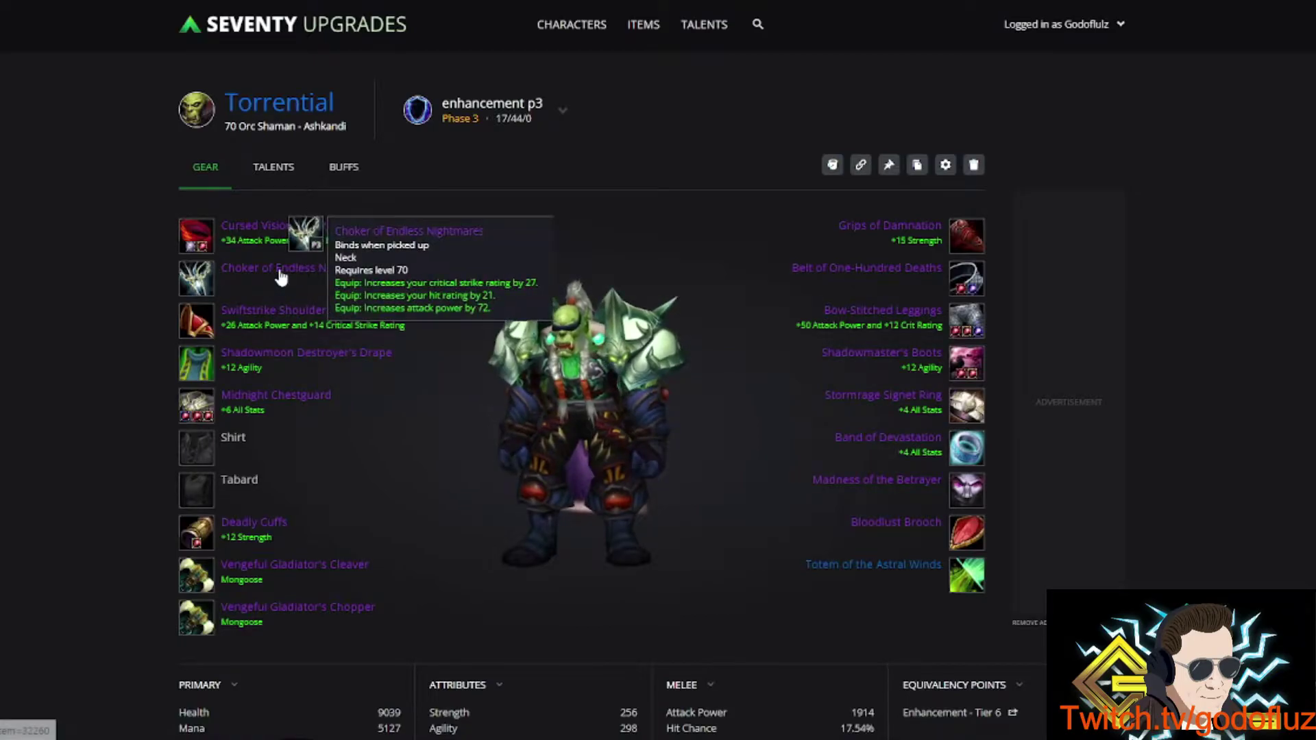
mouse_move(285, 253)
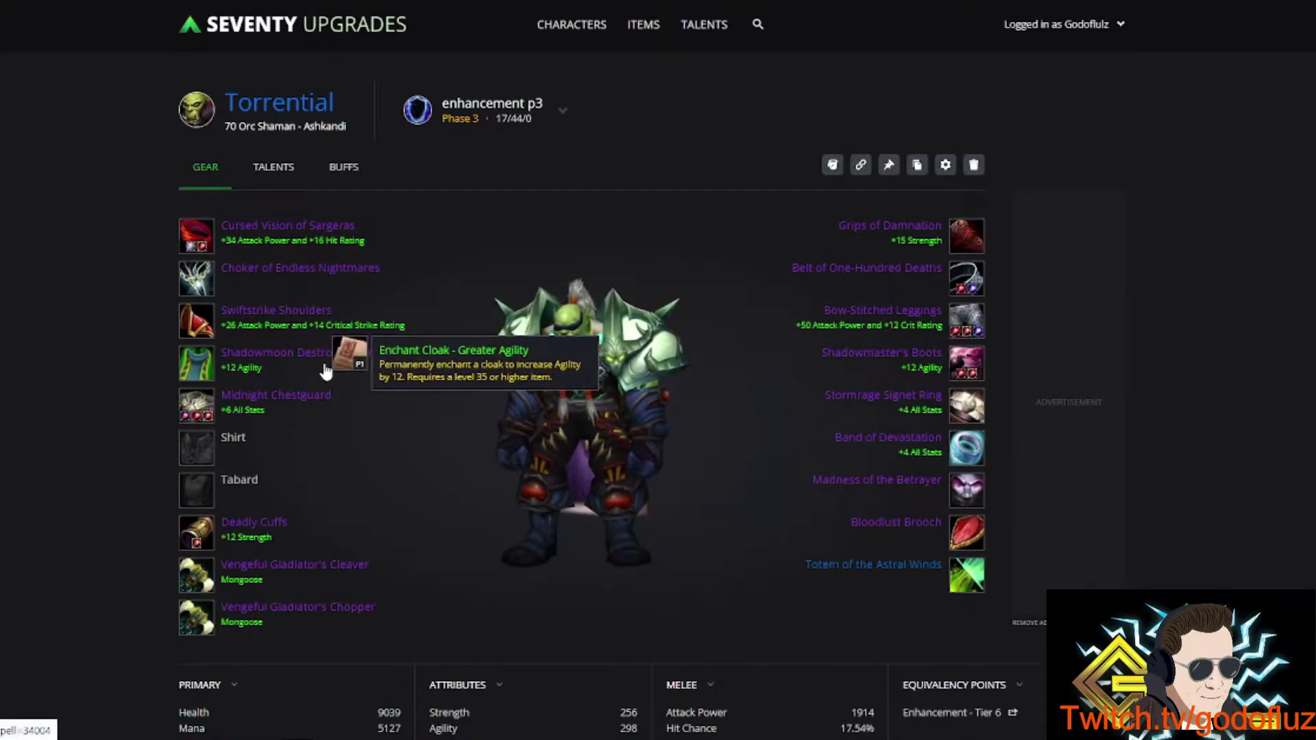
mouse_move(329, 360)
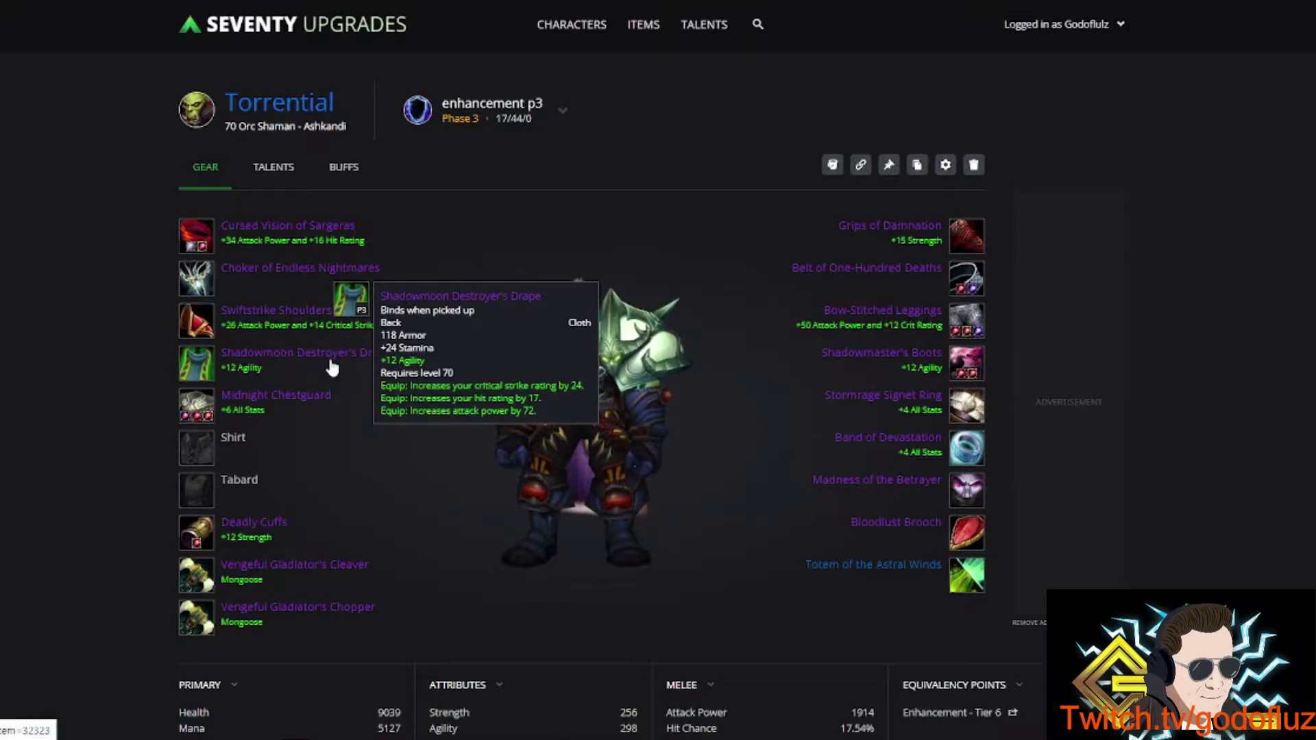
mouse_move(438, 368)
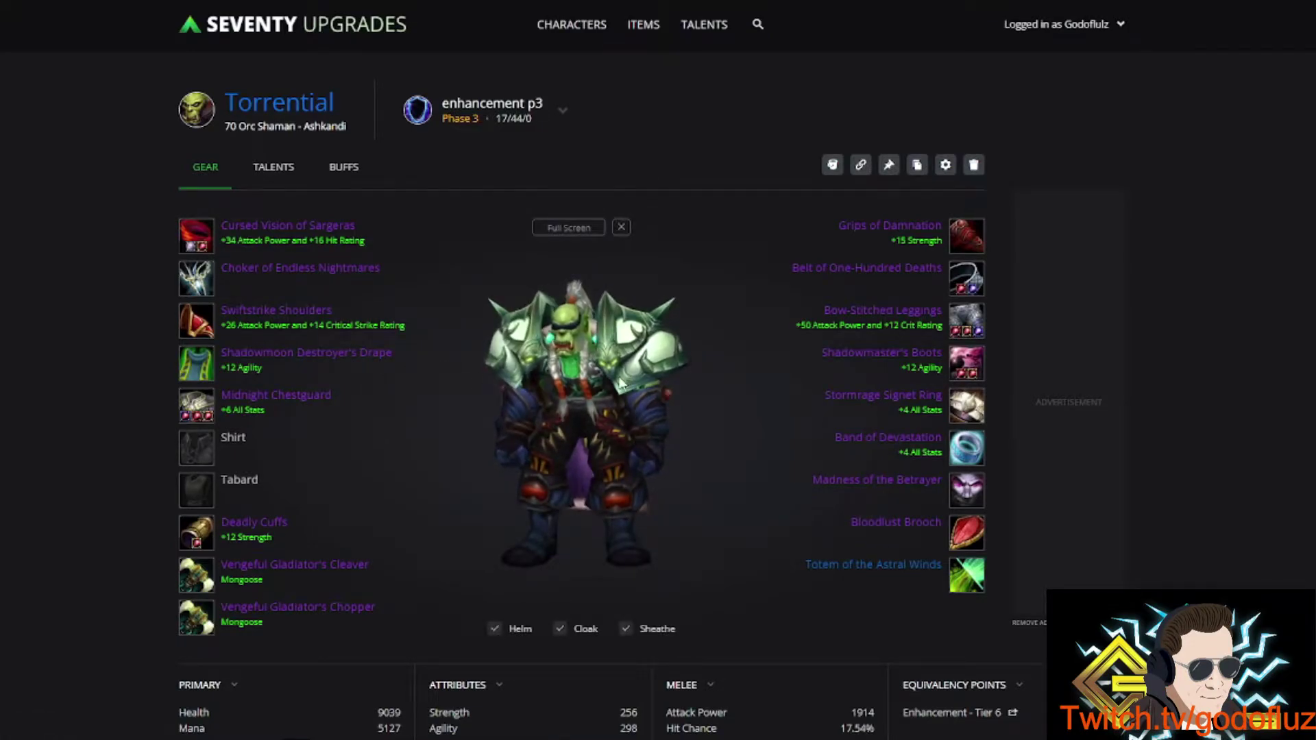
left_click_drag(535, 374, 566, 372)
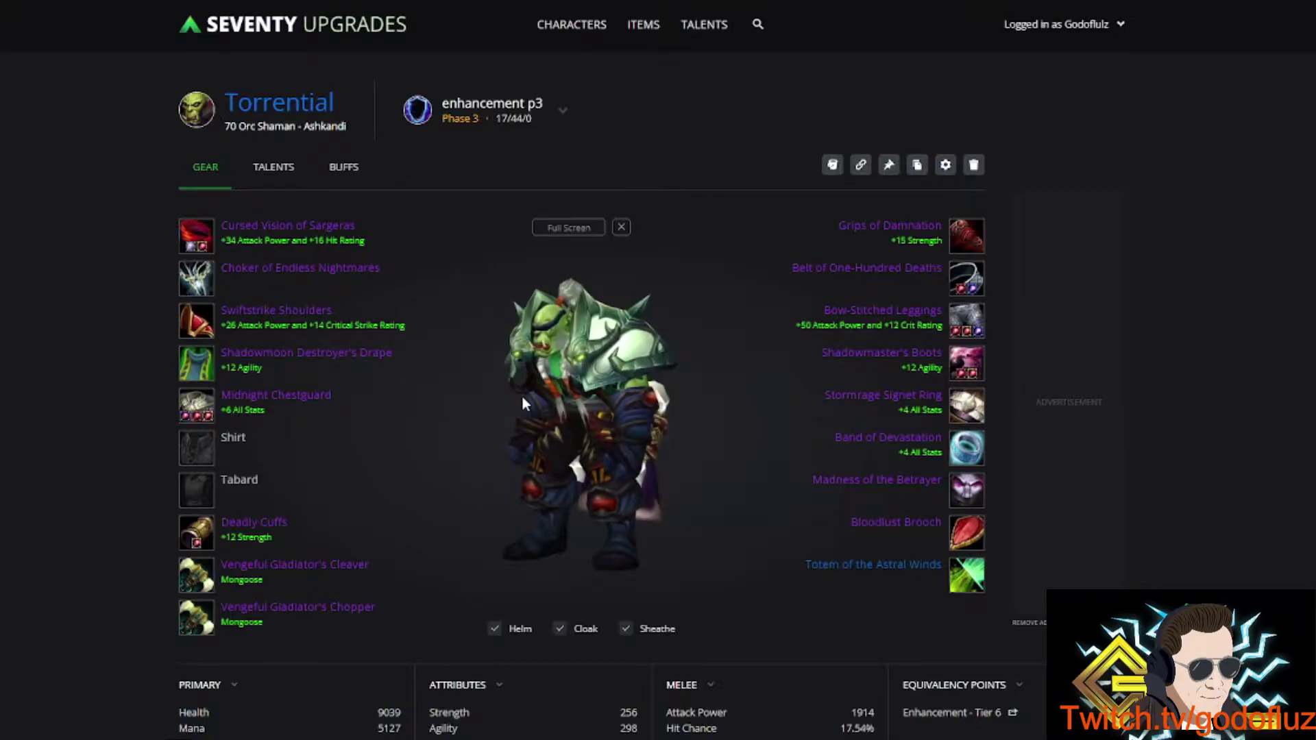
left_click_drag(522, 397, 641, 401)
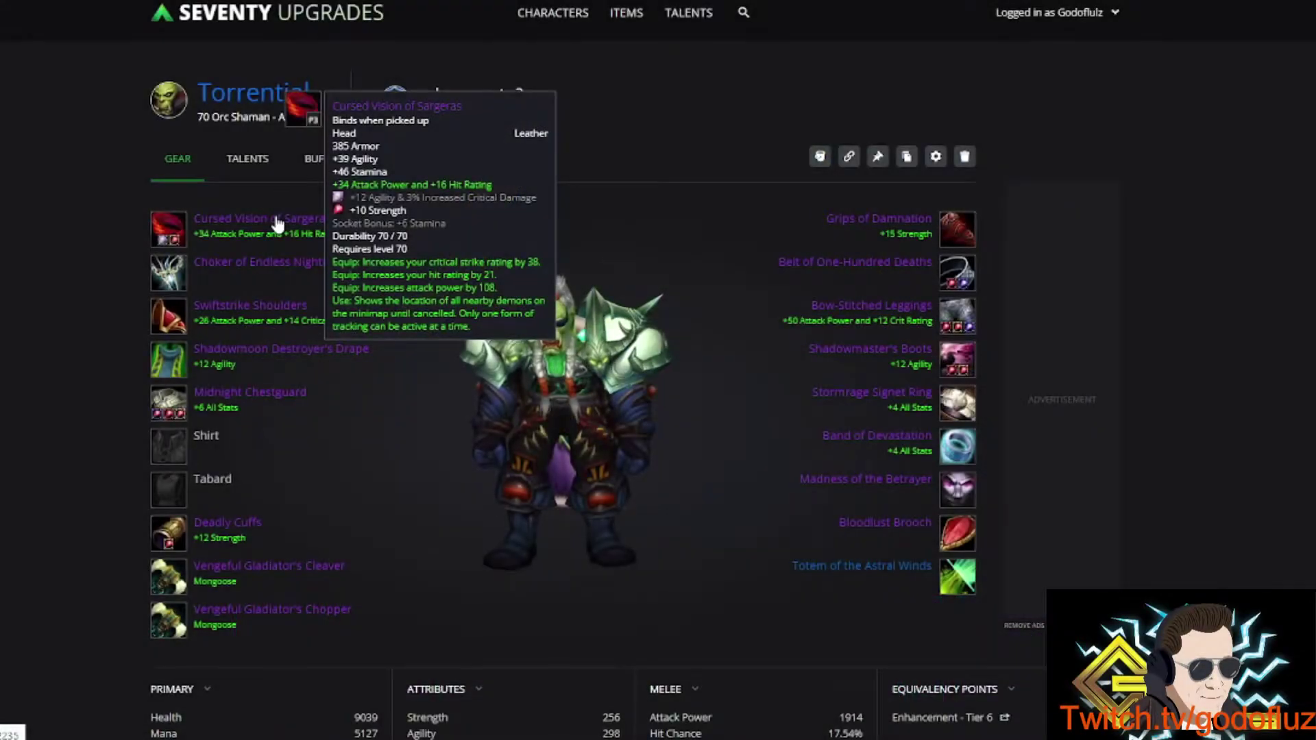
Open the head slot's item list and compare Skyshatter Cover with the equipped Cursed Vision of Sargeras.
left_click(178, 226)
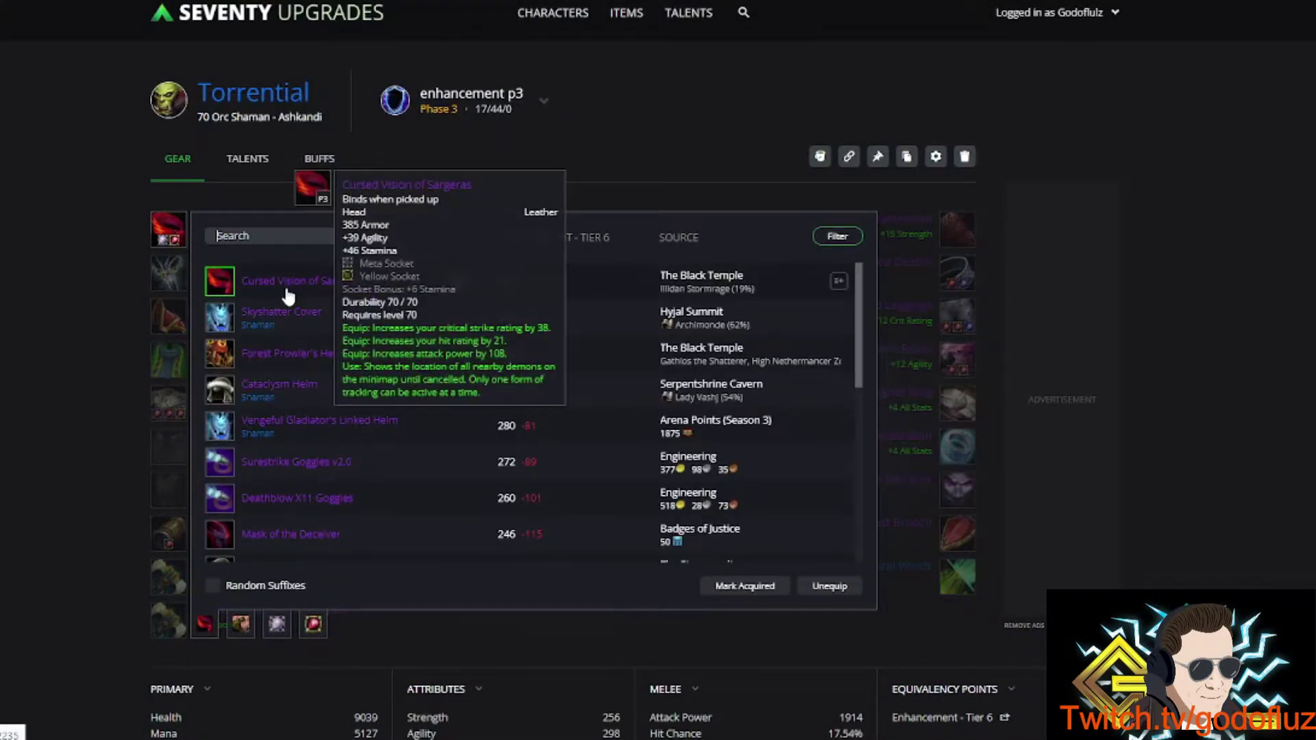
mouse_move(336, 333)
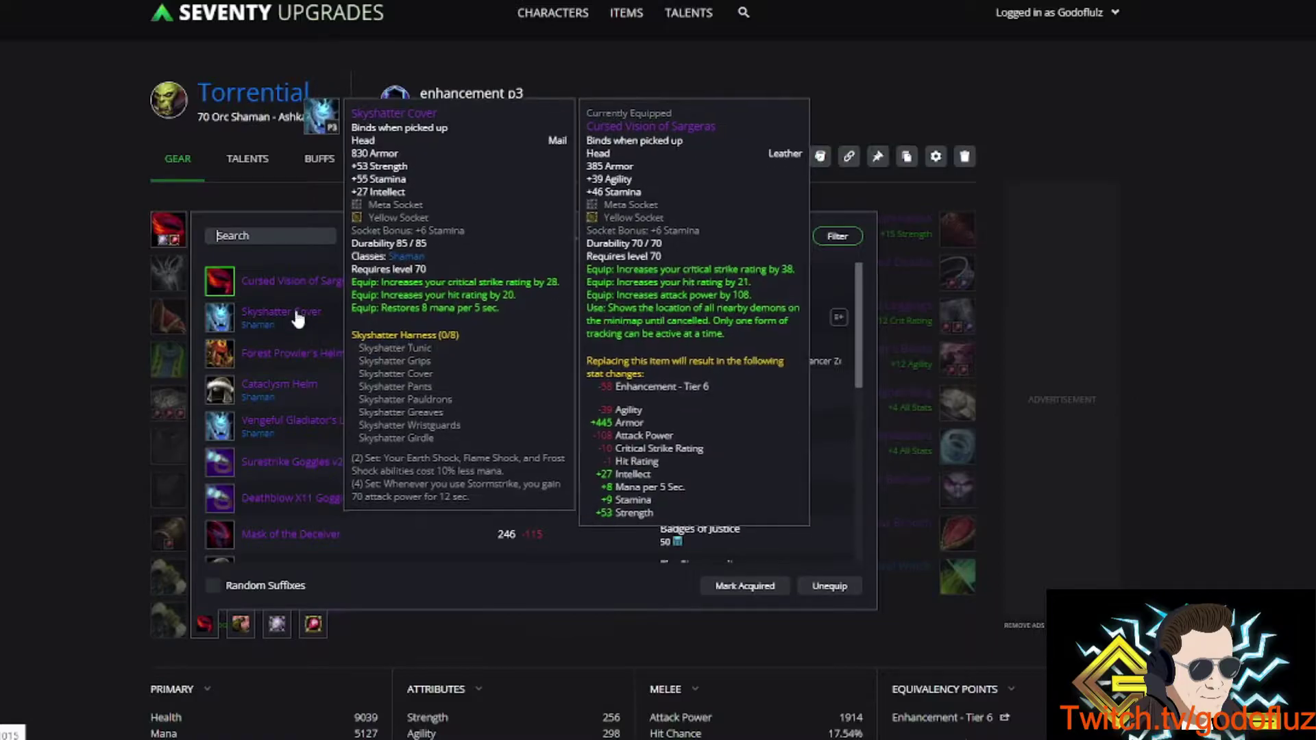
mouse_move(306, 294)
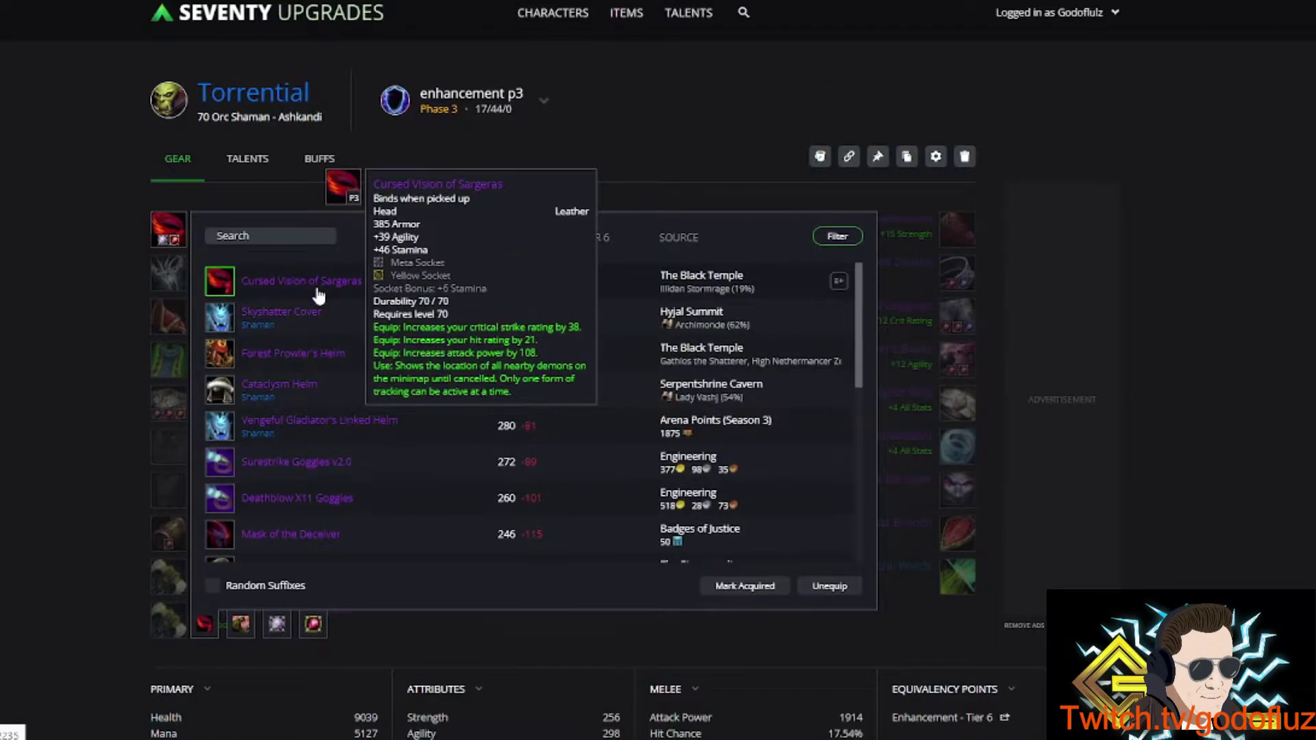
mouse_move(306, 394)
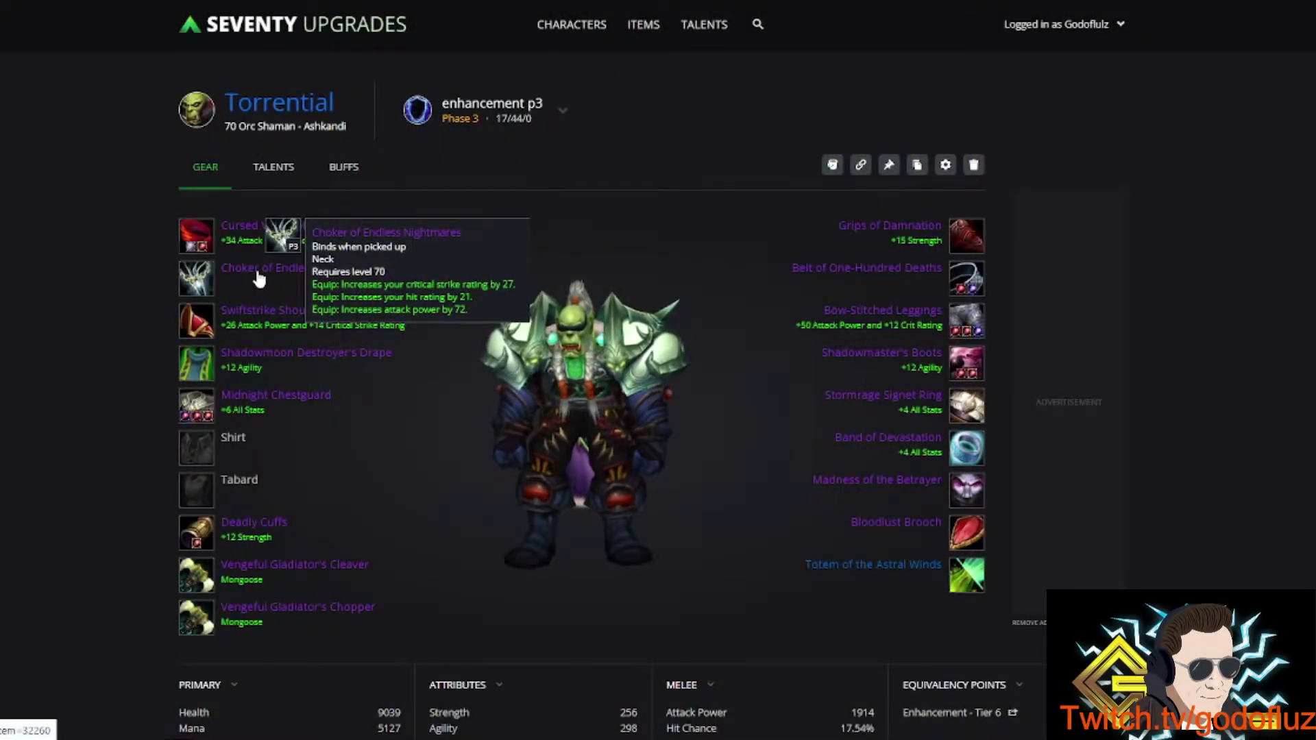
Review the neck and shoulder slots and equip Shoulderpads of the Stranger in place of Swiftstrike Shoulders.
left_click(259, 277)
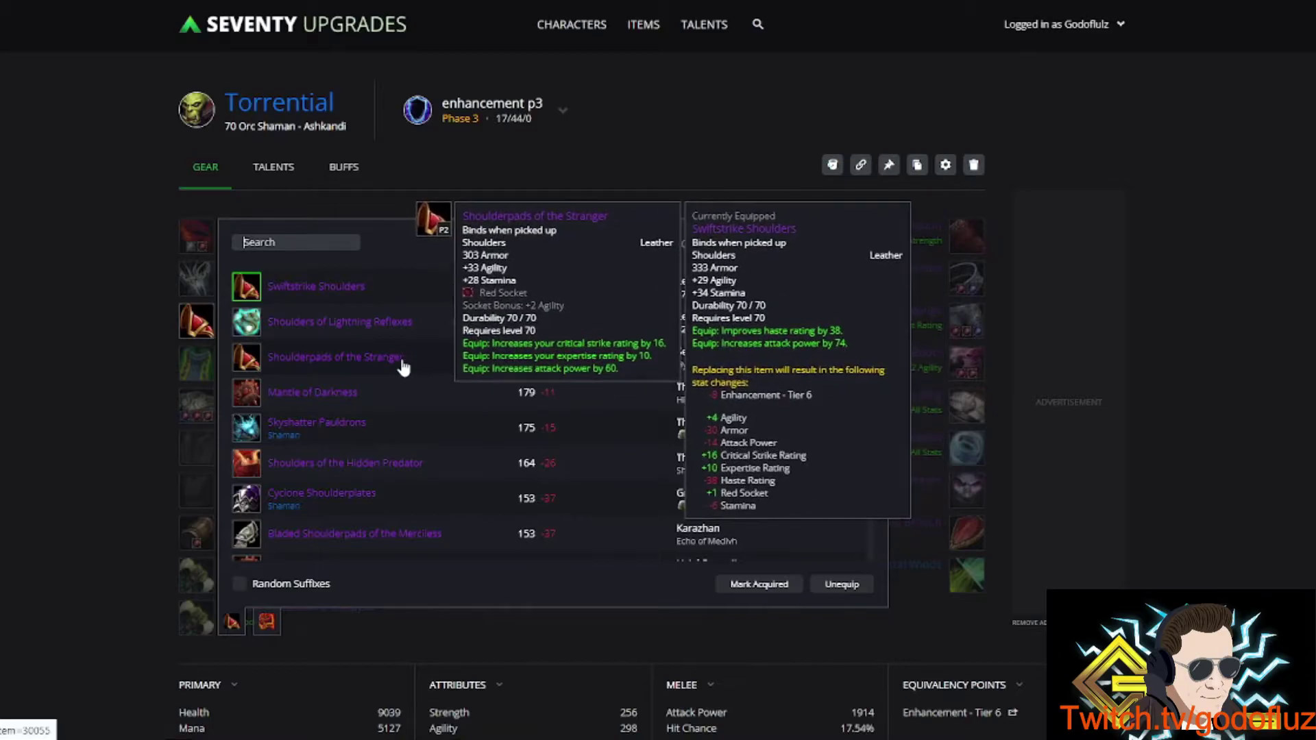
scroll(403, 368, "down", 2)
scroll(413, 326, "up", 2)
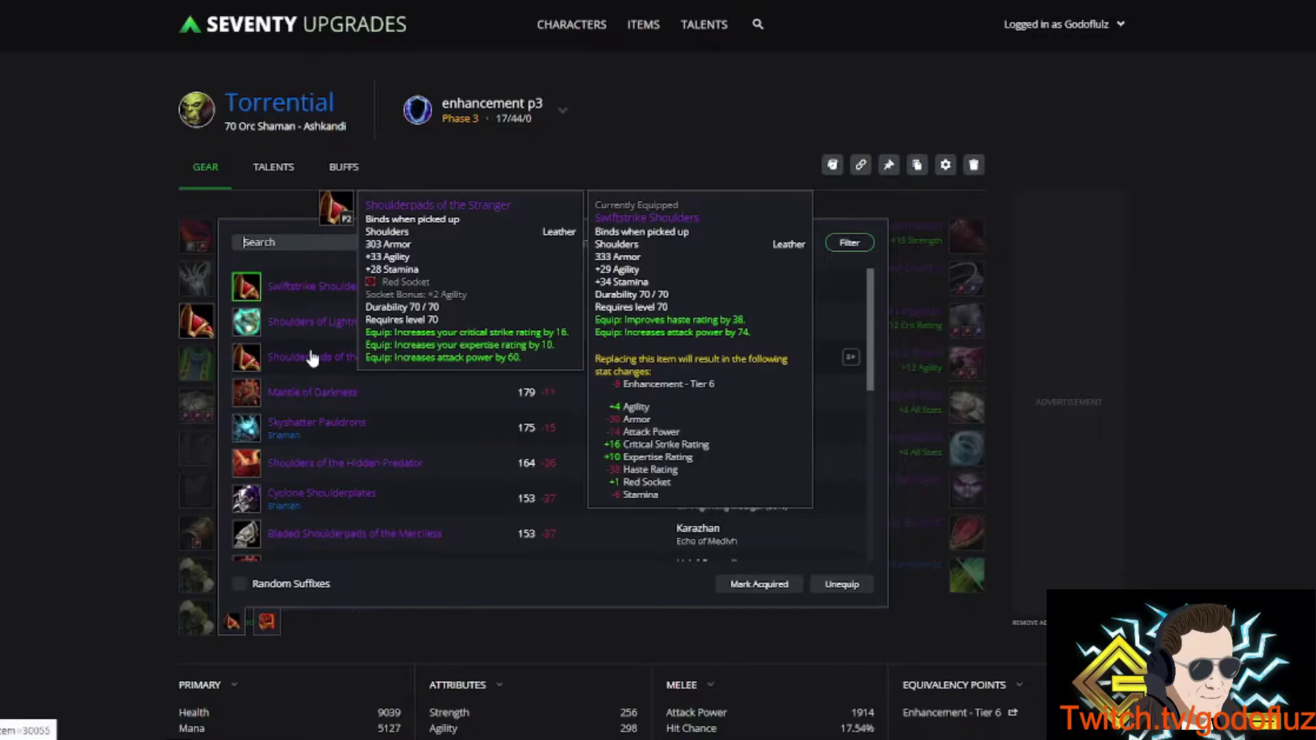
left_click(312, 357)
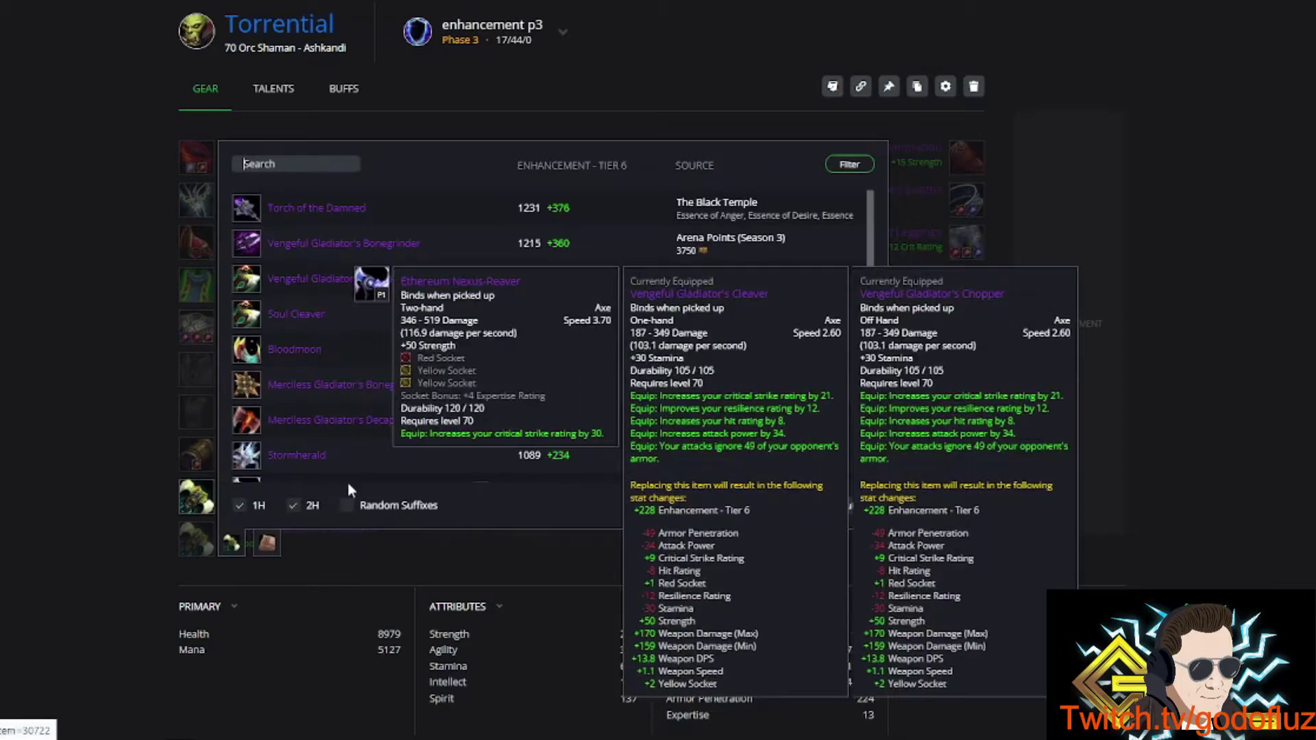
Exclude two-handed weapons from the main-hand list and compare Syphon of the Nathrezim with the equipped Vengeful Gladiator's axes.
left_click(293, 505)
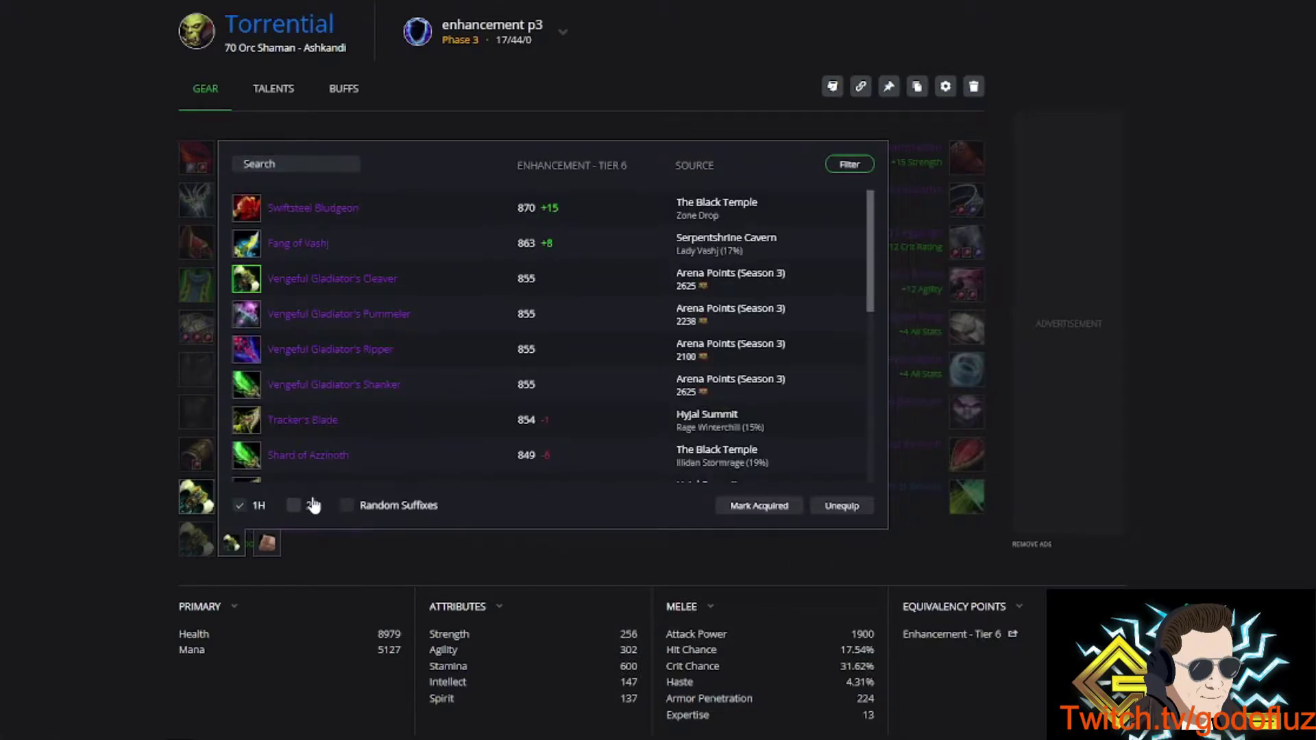
mouse_move(359, 286)
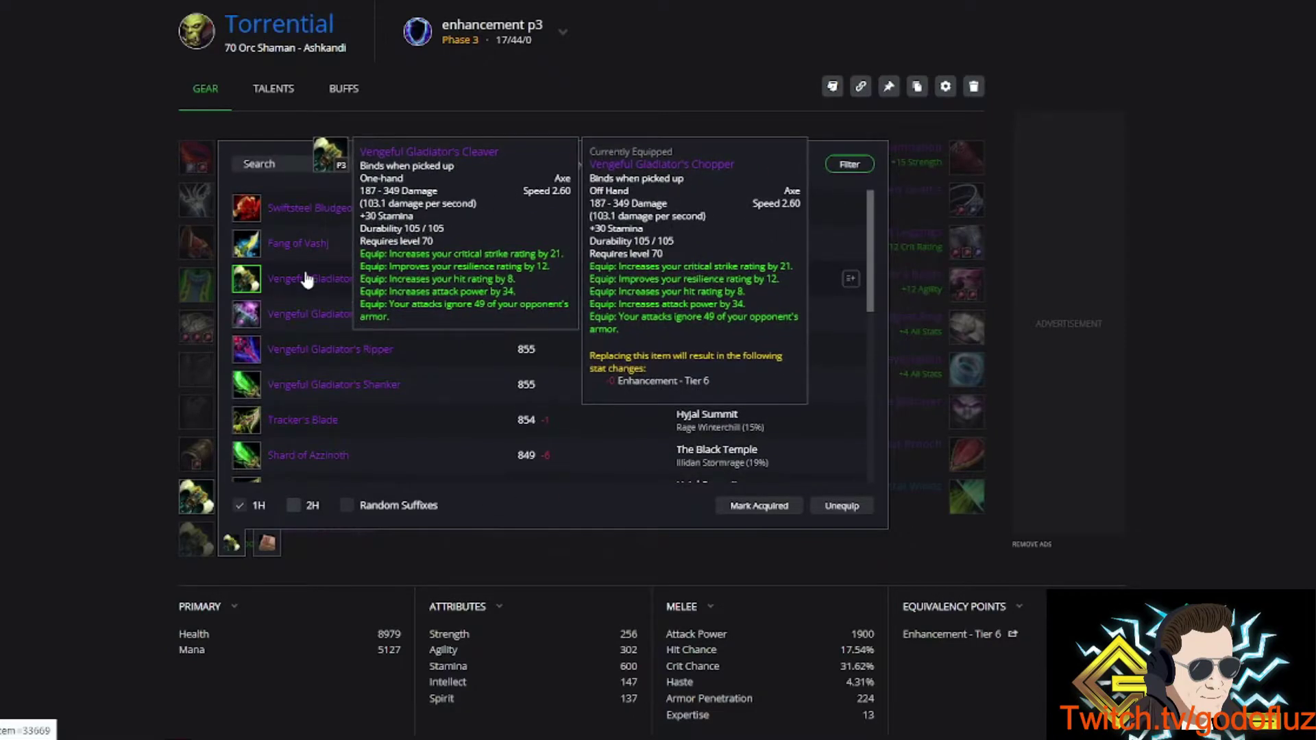
scroll(312, 308, "down", 3)
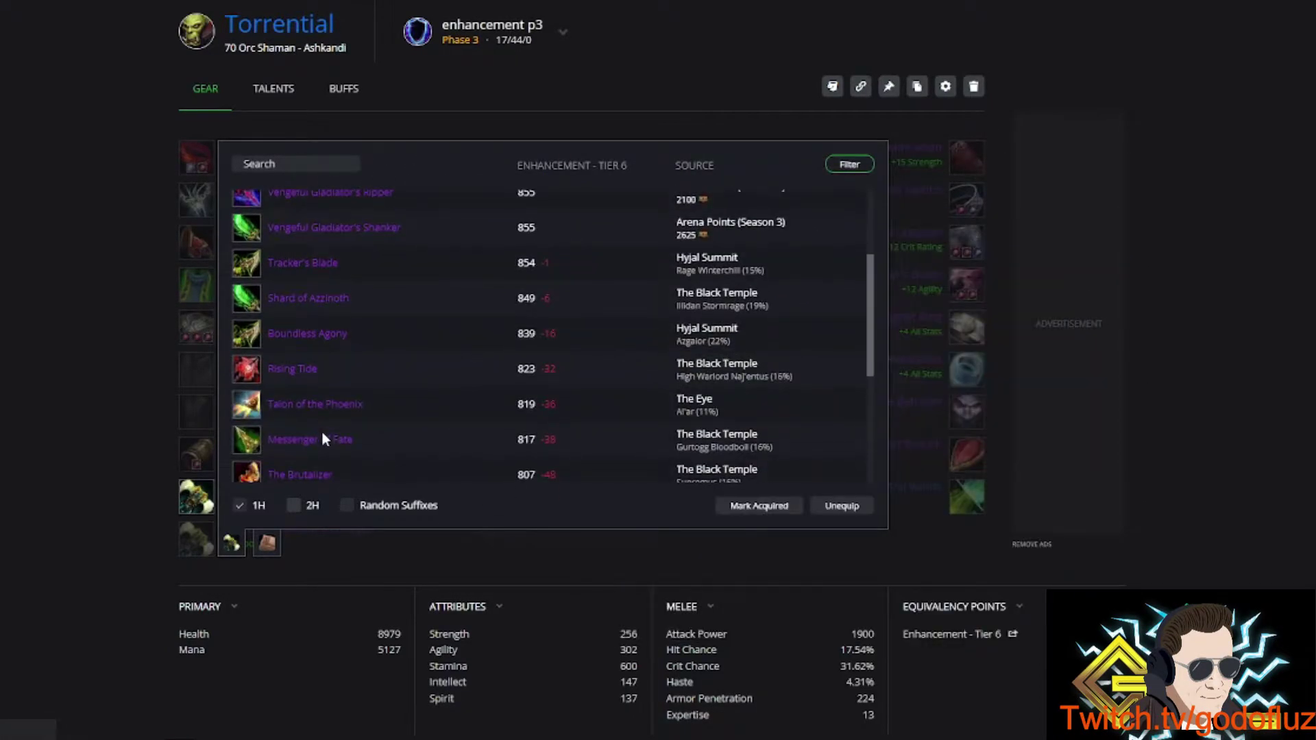
scroll(315, 421, "down", 4)
scroll(315, 380, "down", 5)
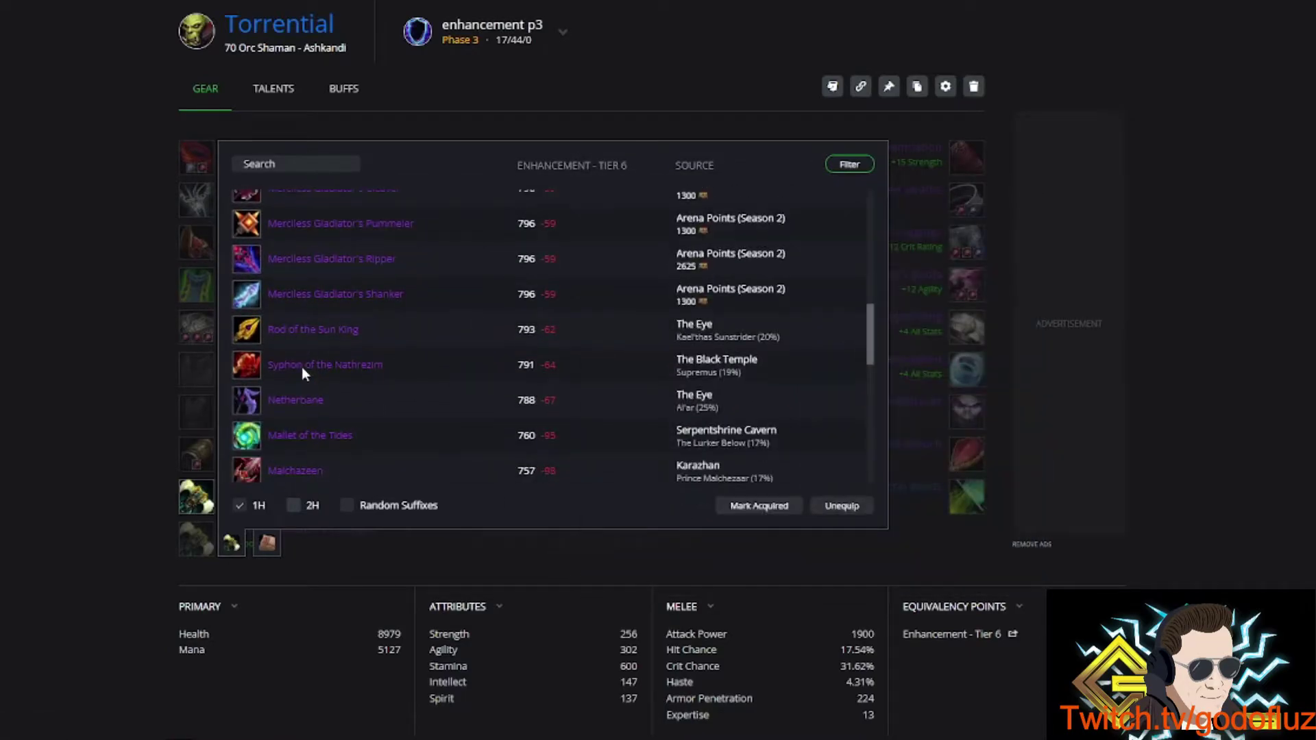
mouse_move(305, 370)
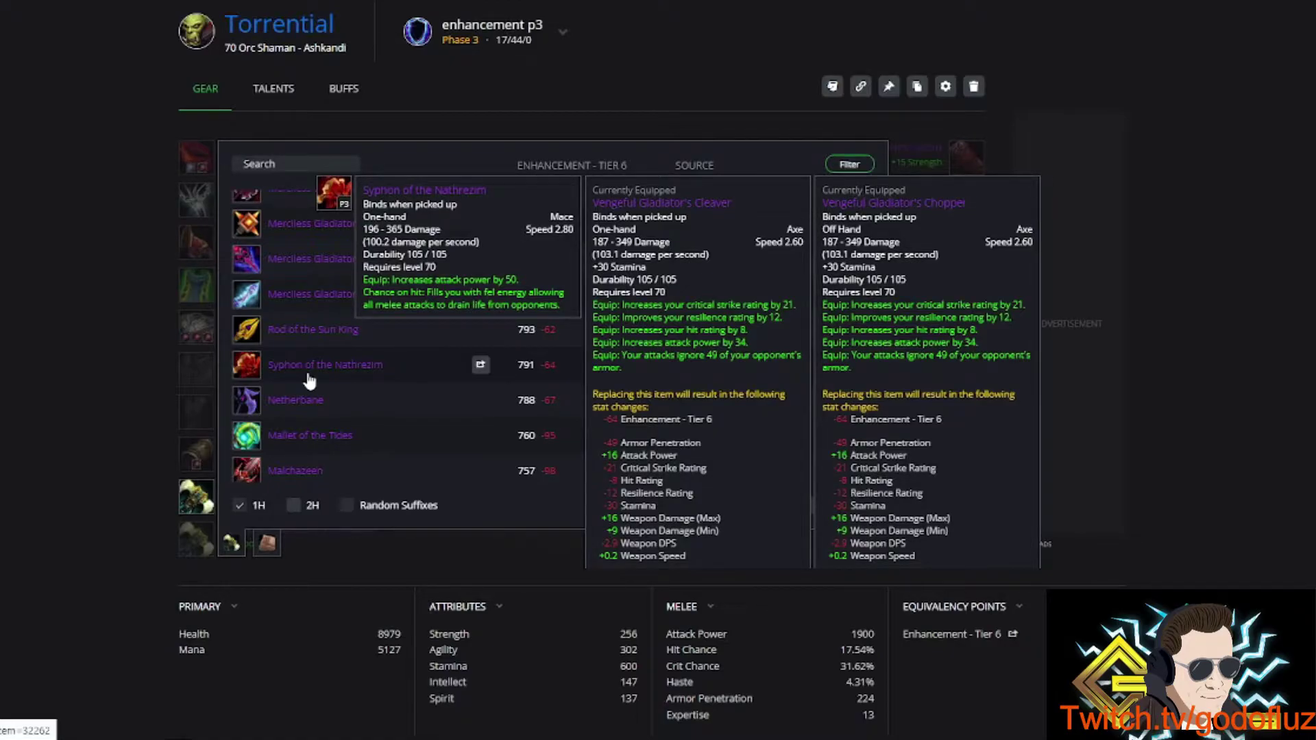
left_click(309, 377)
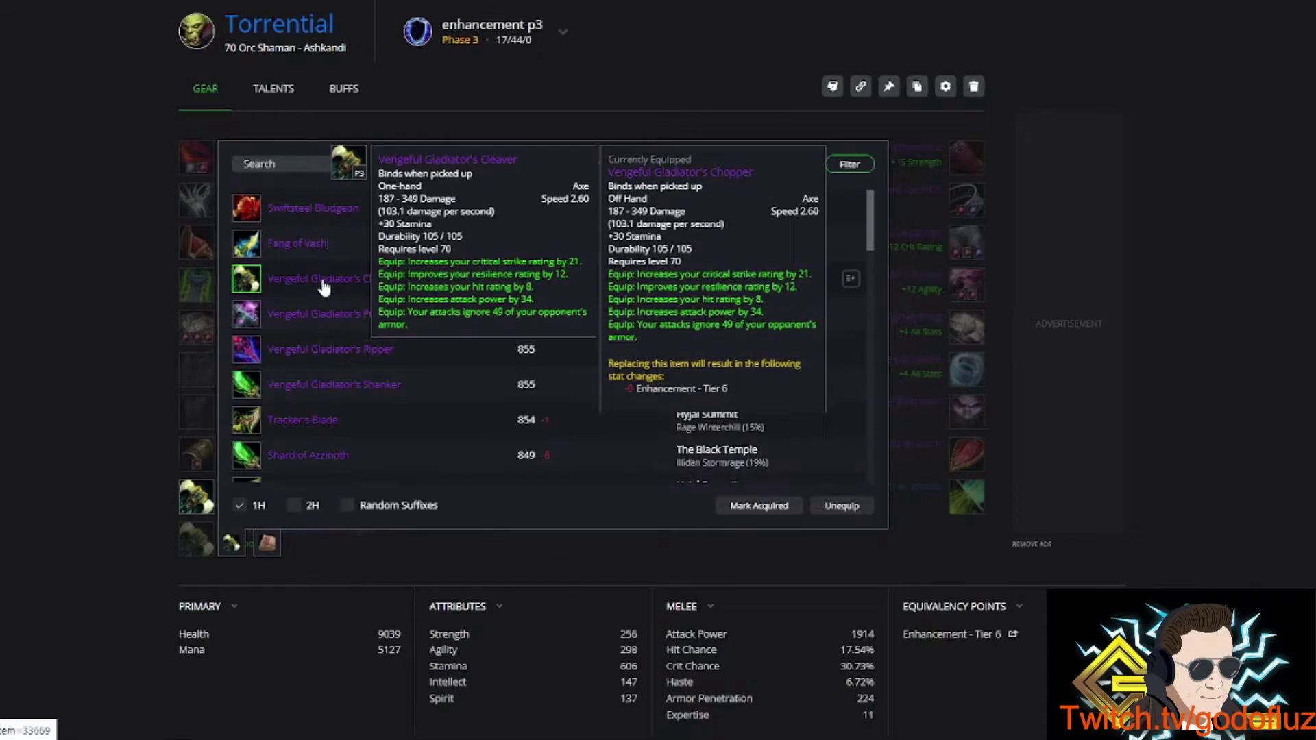
Compare Syphon of the Nathrezim, Rising Tide and Fang of Vashj with the equipped one-handed weapons, and close the weapon list.
scroll(326, 288, "down", 8)
scroll(330, 316, "down", 2)
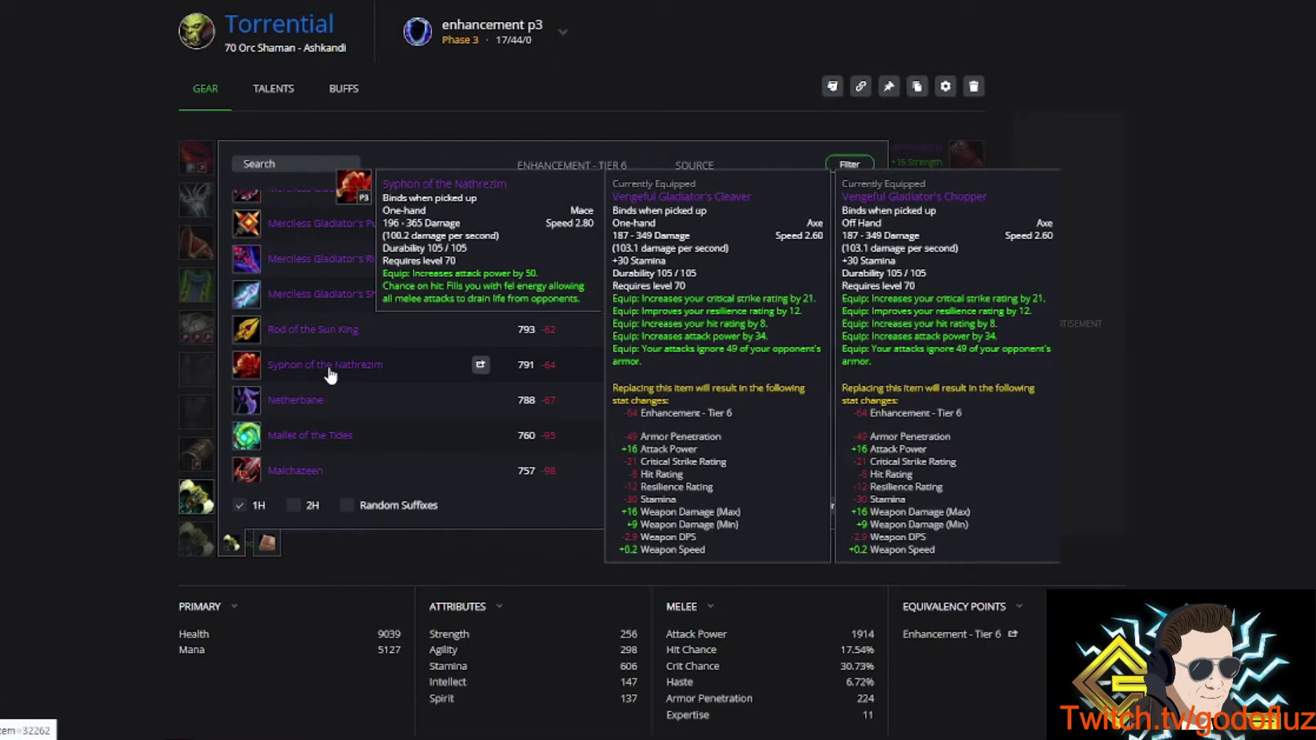
scroll(331, 370, "up", 3)
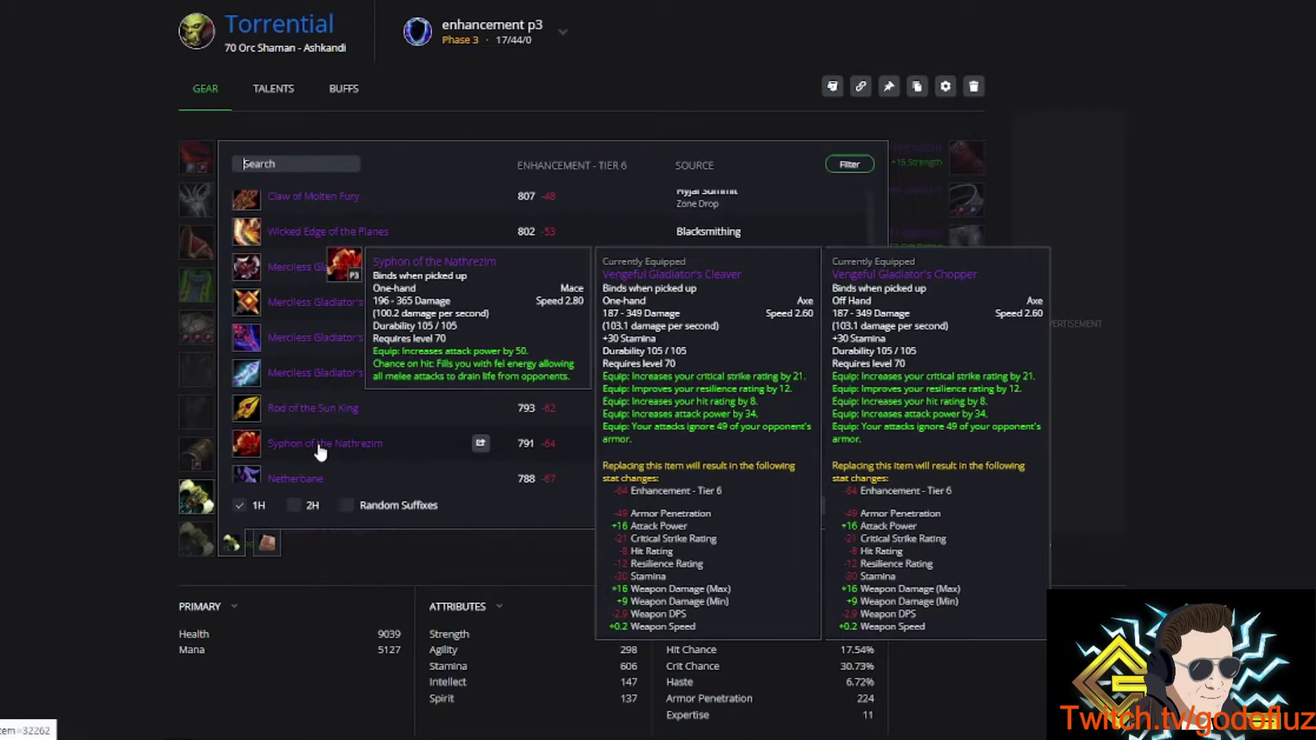
scroll(329, 306, "up", 1)
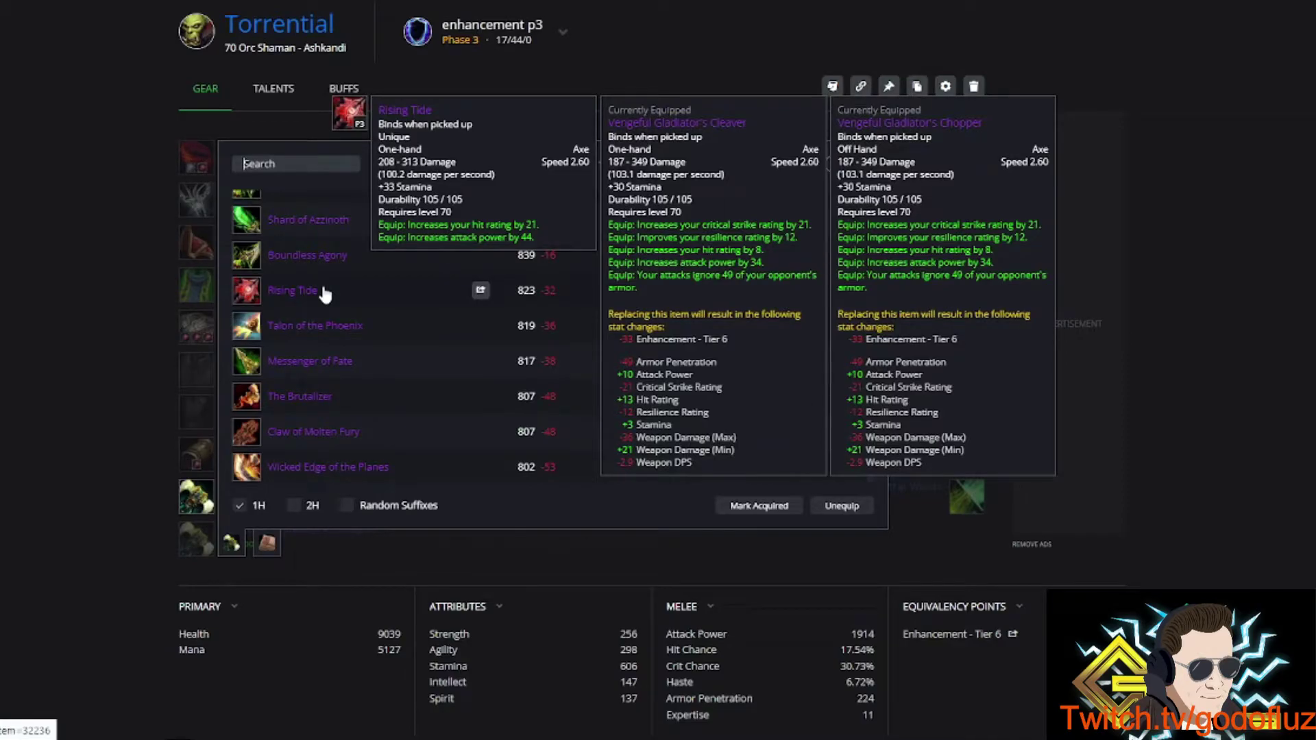
scroll(330, 288, "up", 3)
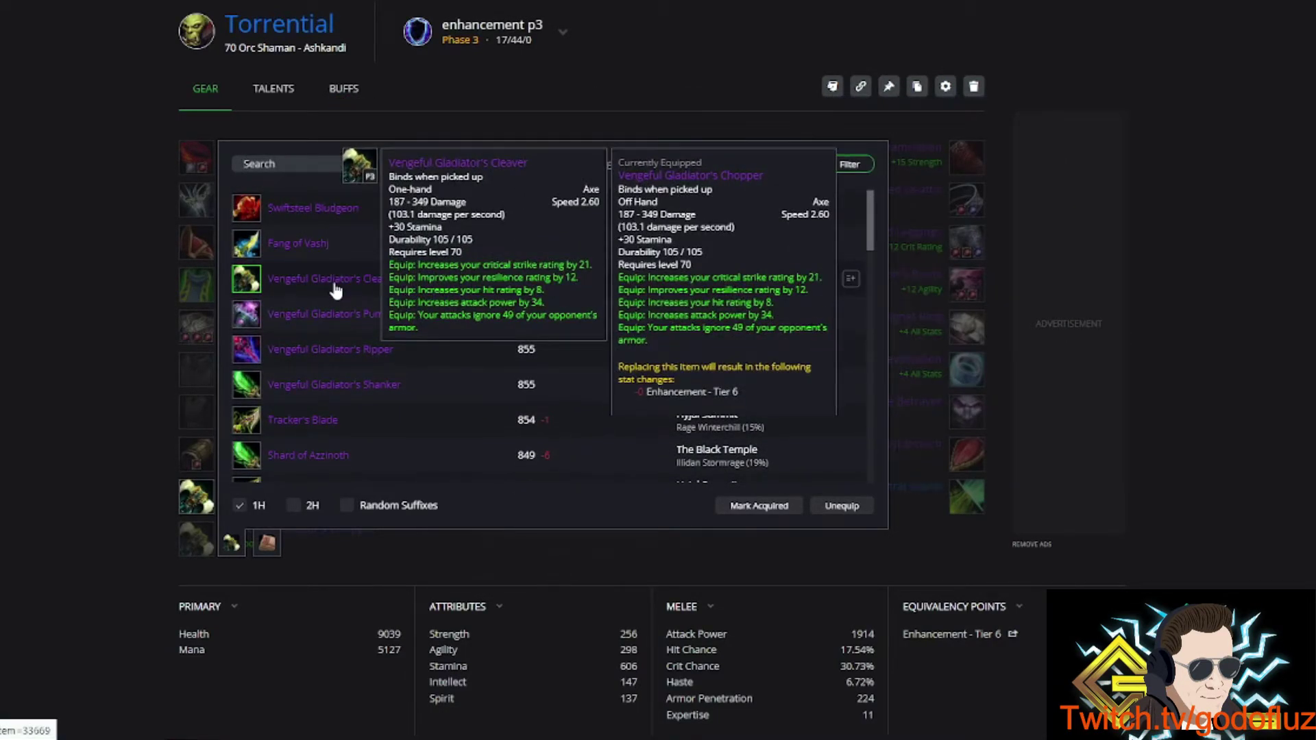
scroll(332, 288, "down", 4)
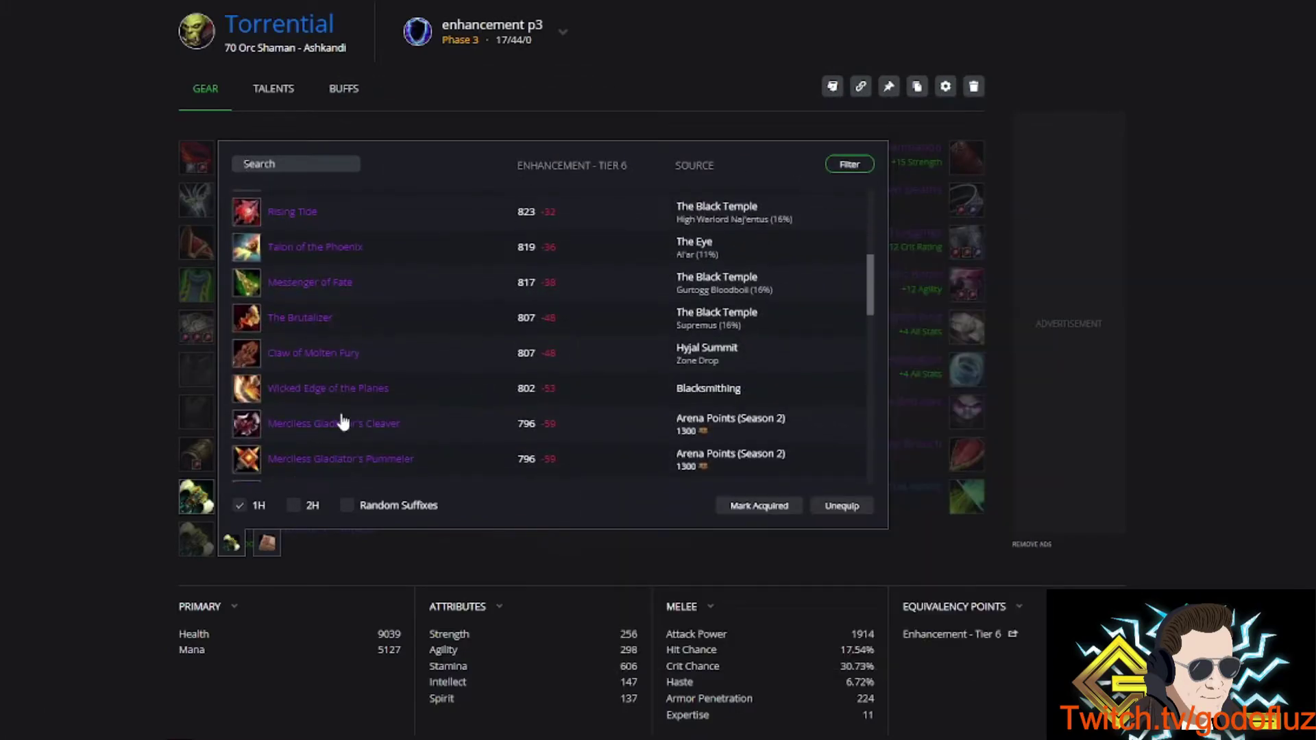
scroll(342, 422, "down", 2)
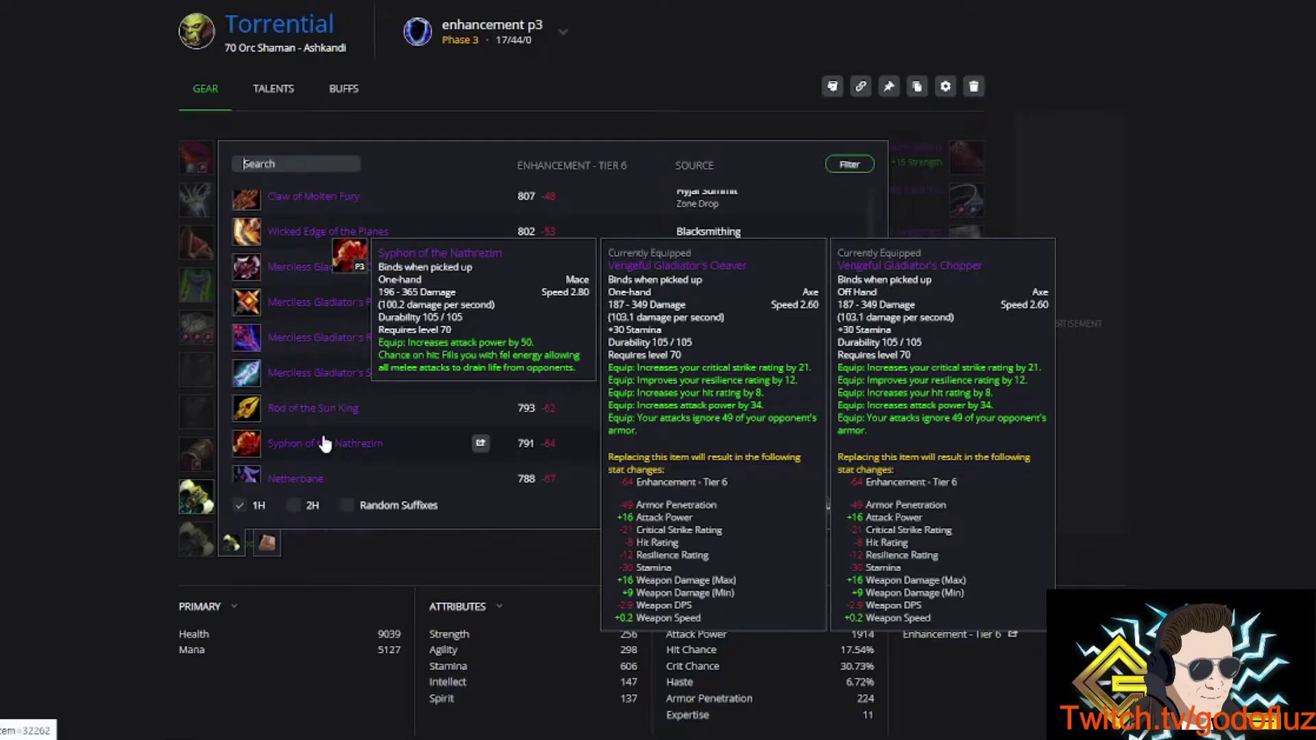
scroll(342, 449, "up", 8)
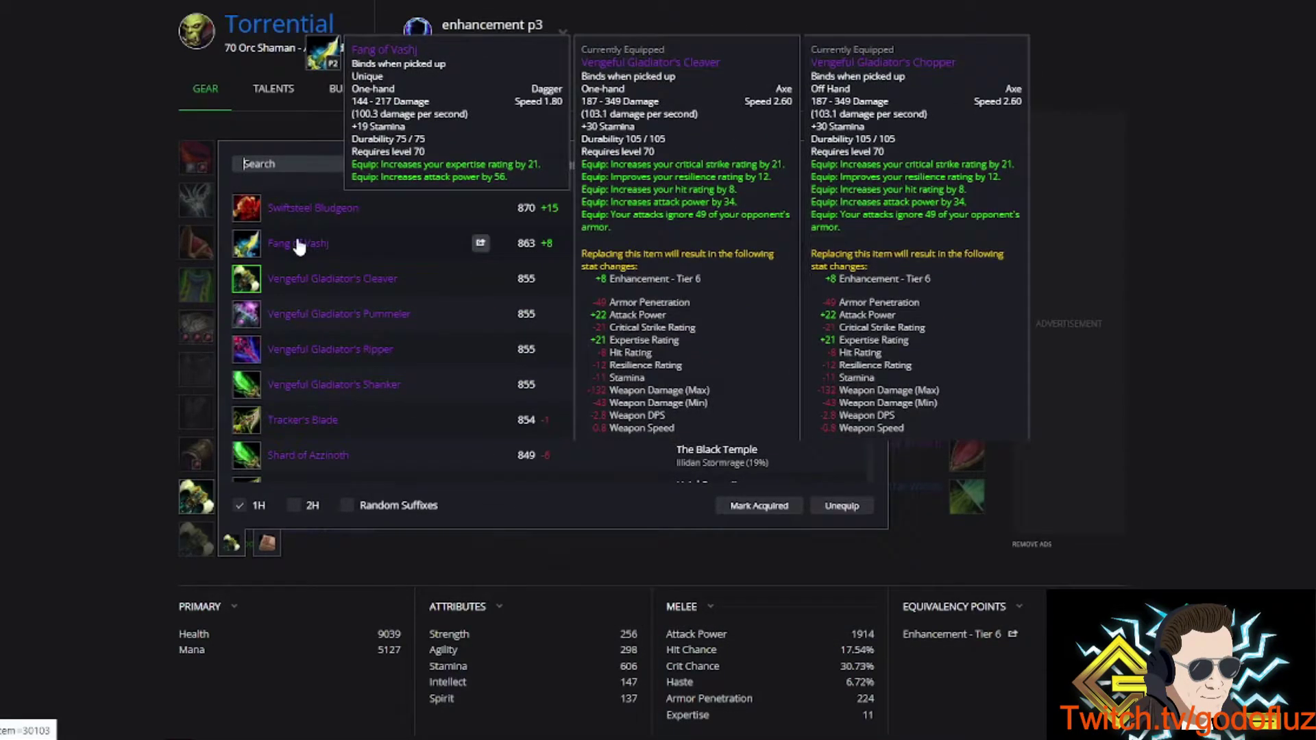
left_click(15, 402)
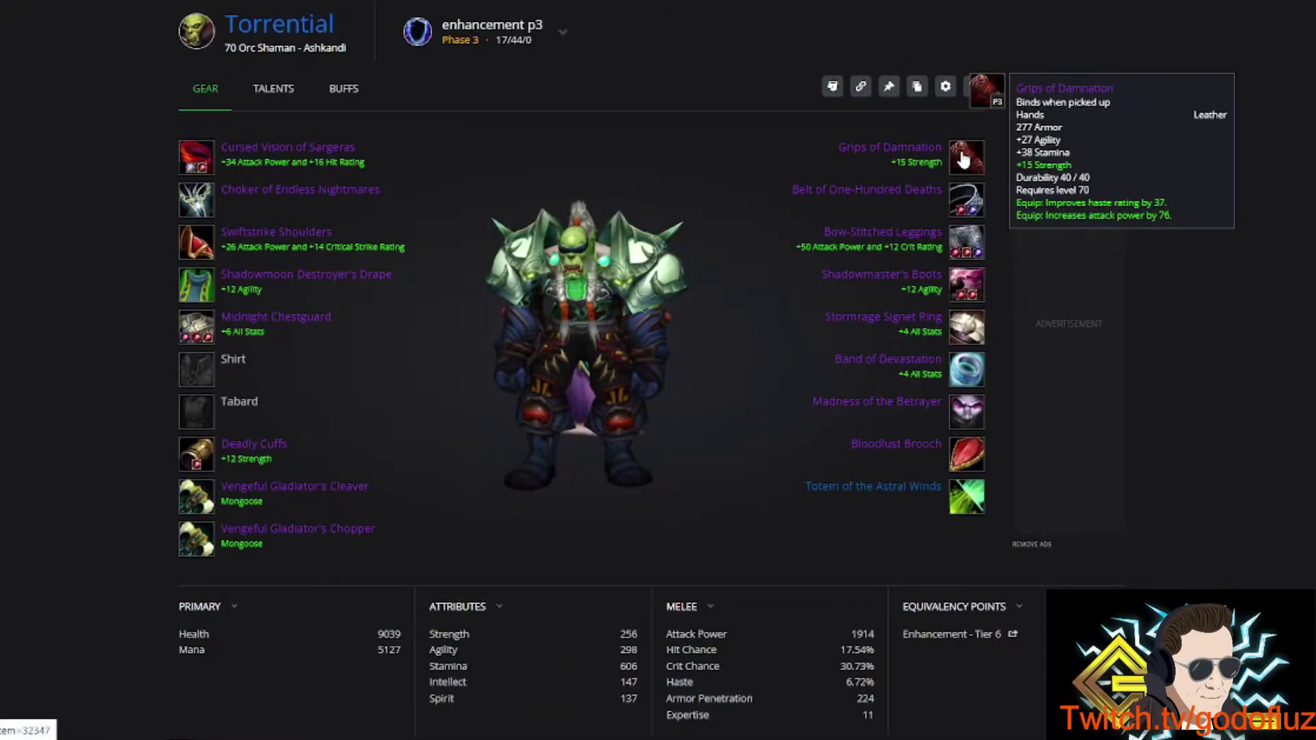
Review the hands and waist slots, comparing Boneweave Girdle and Shadow-Walker's Cord with the equipped Belt of One-Hundred Deaths.
left_click(966, 156)
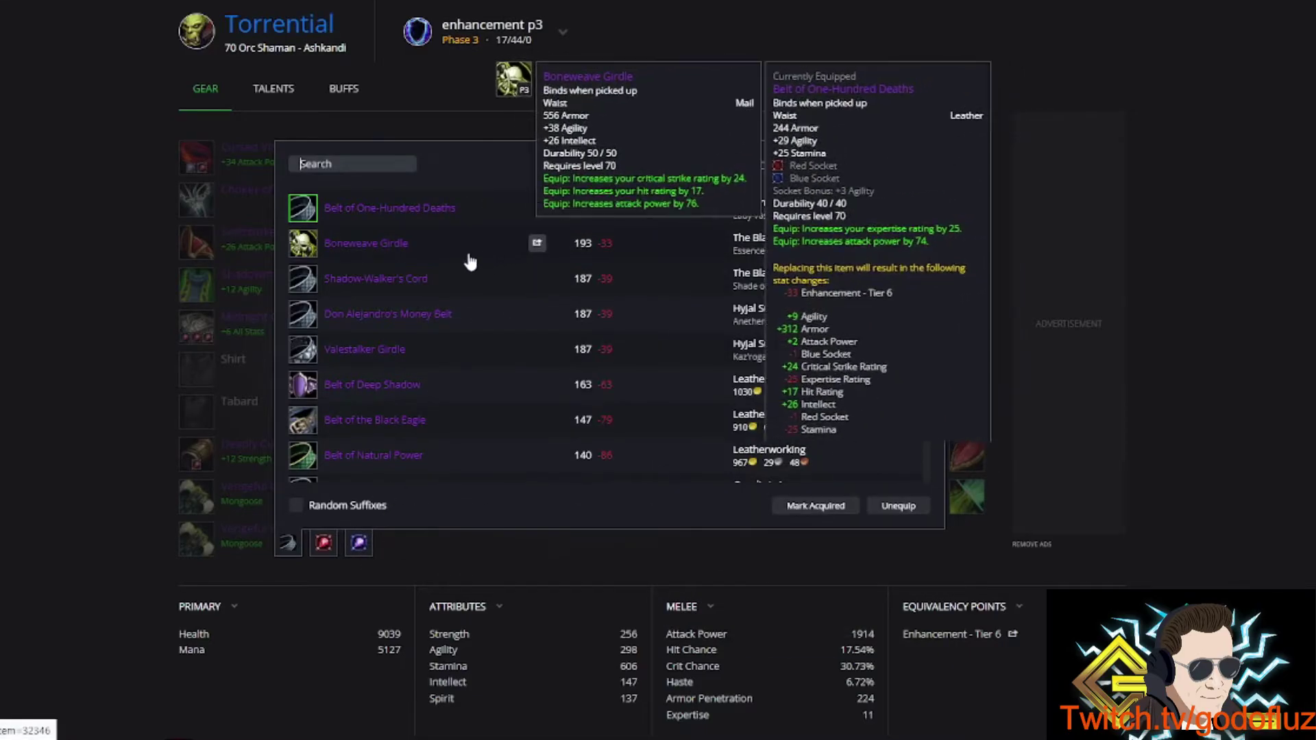
mouse_move(215, 157)
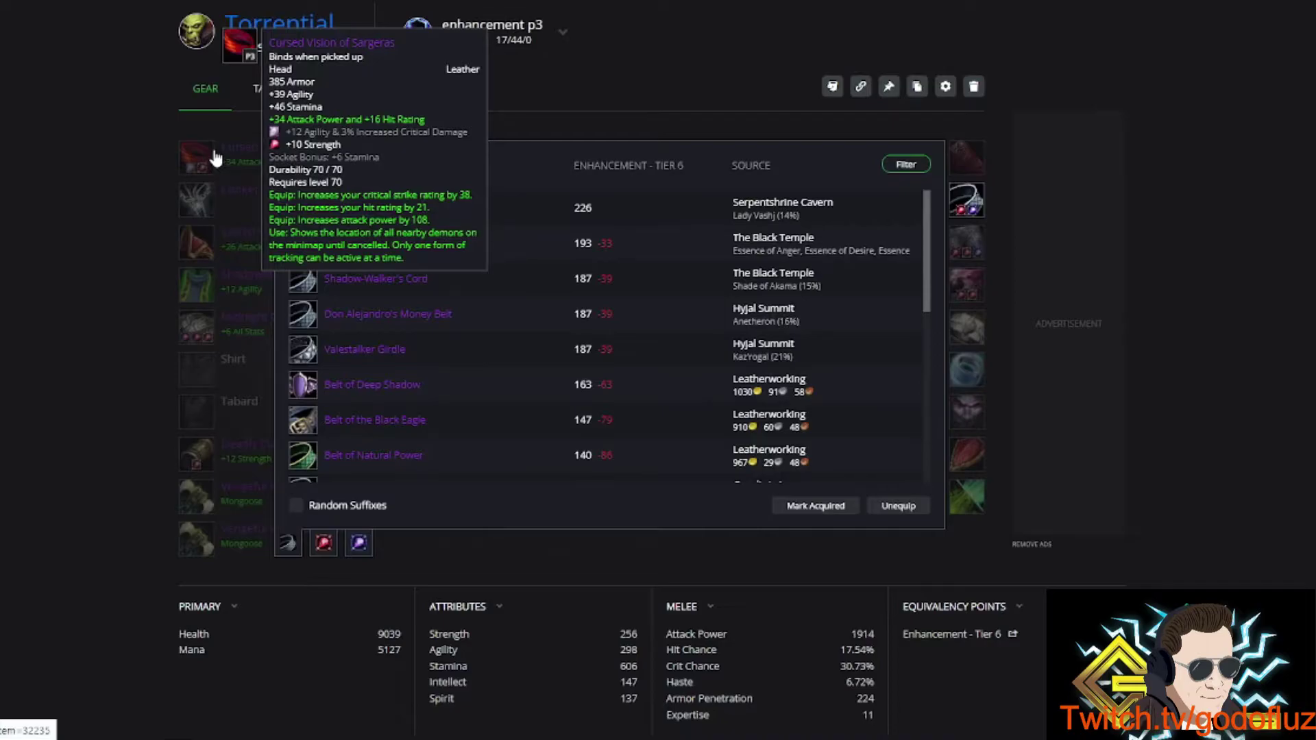
mouse_move(423, 243)
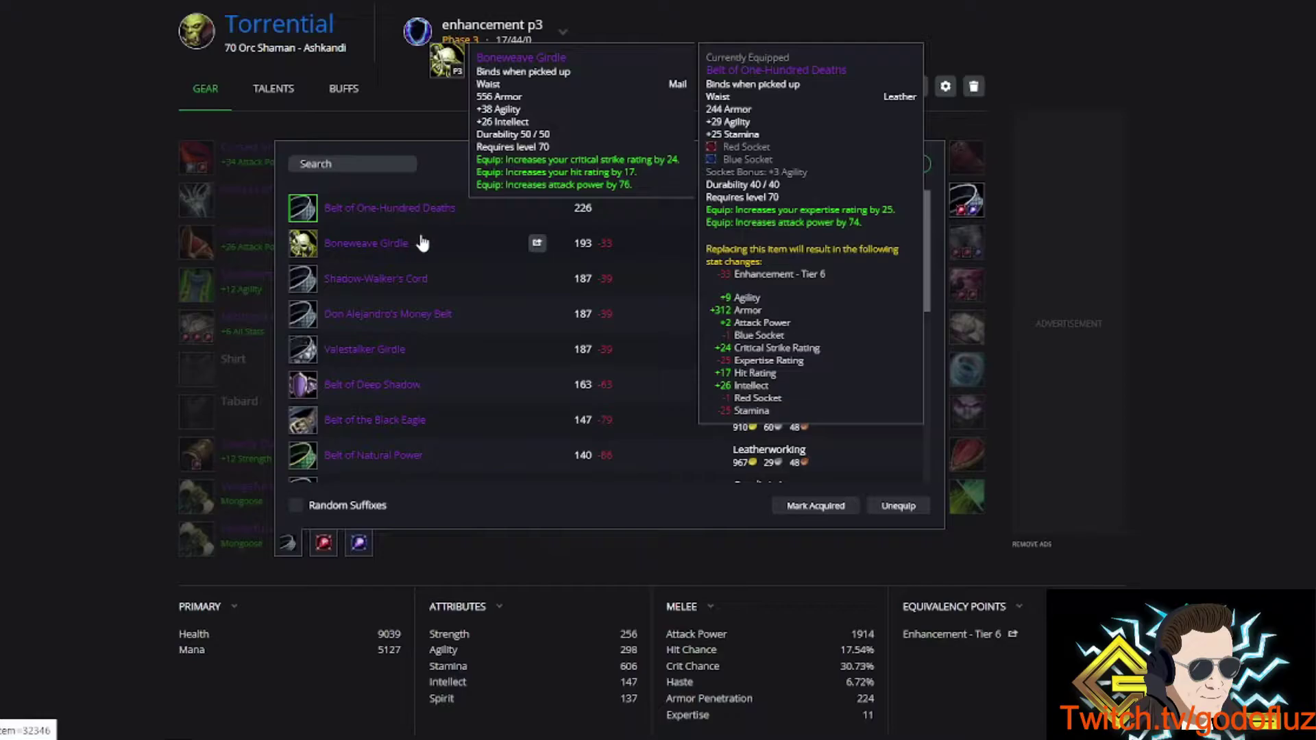
mouse_move(423, 280)
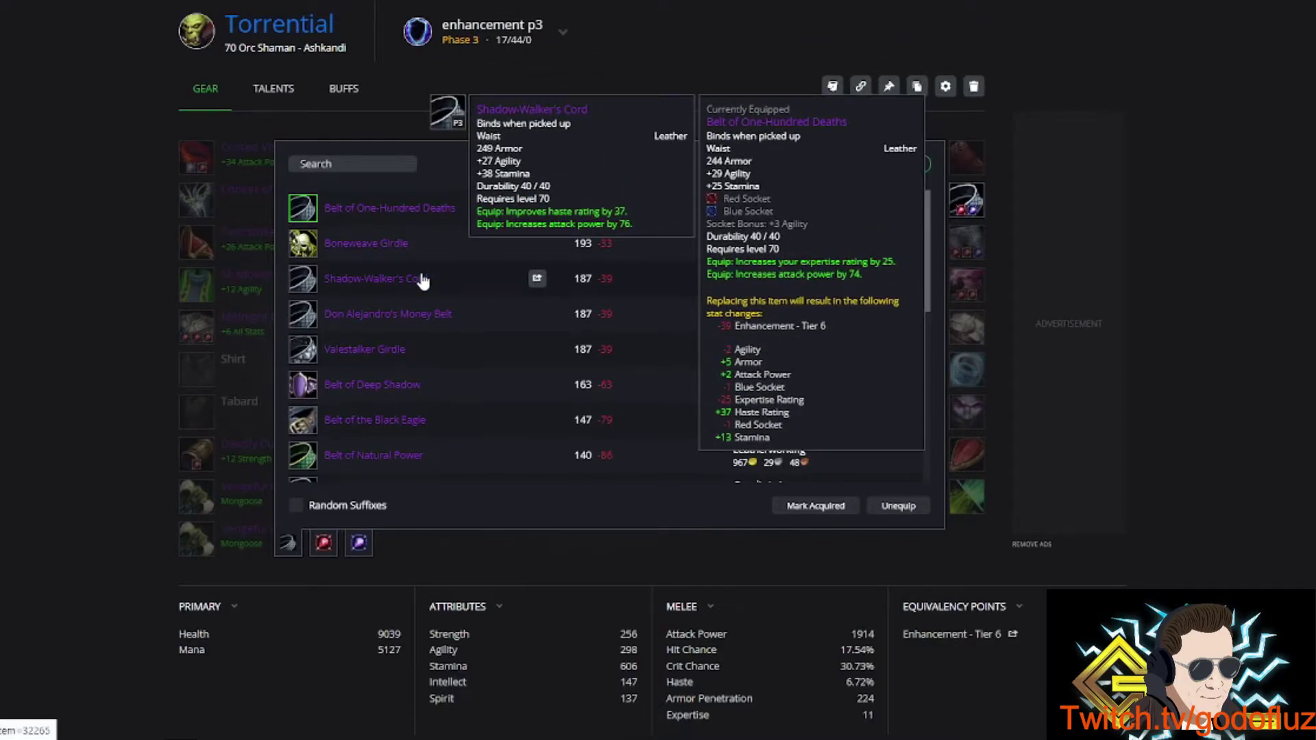
mouse_move(431, 216)
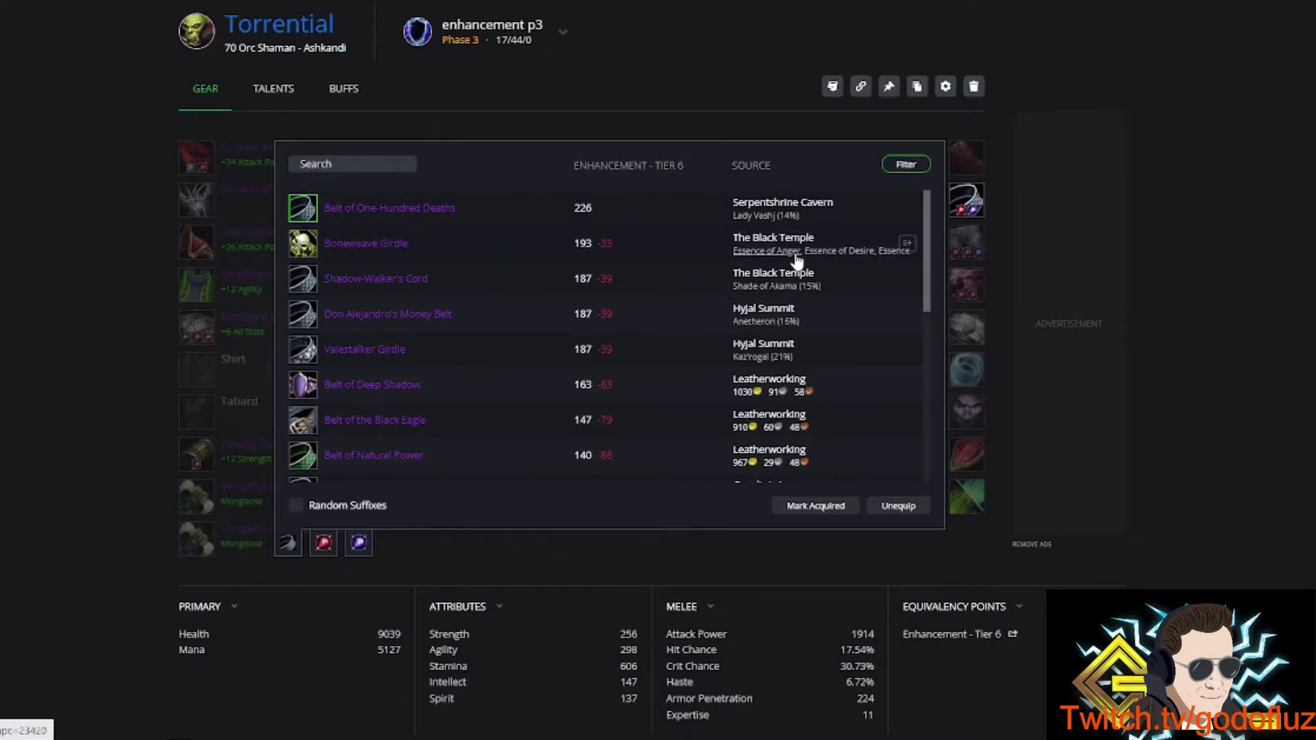
Review the legs slot, comparing Shady Dealer's Pantaloons and Scaled Greaves of the Marksman with the equipped Bow-Stitched Leggings.
mouse_move(975, 248)
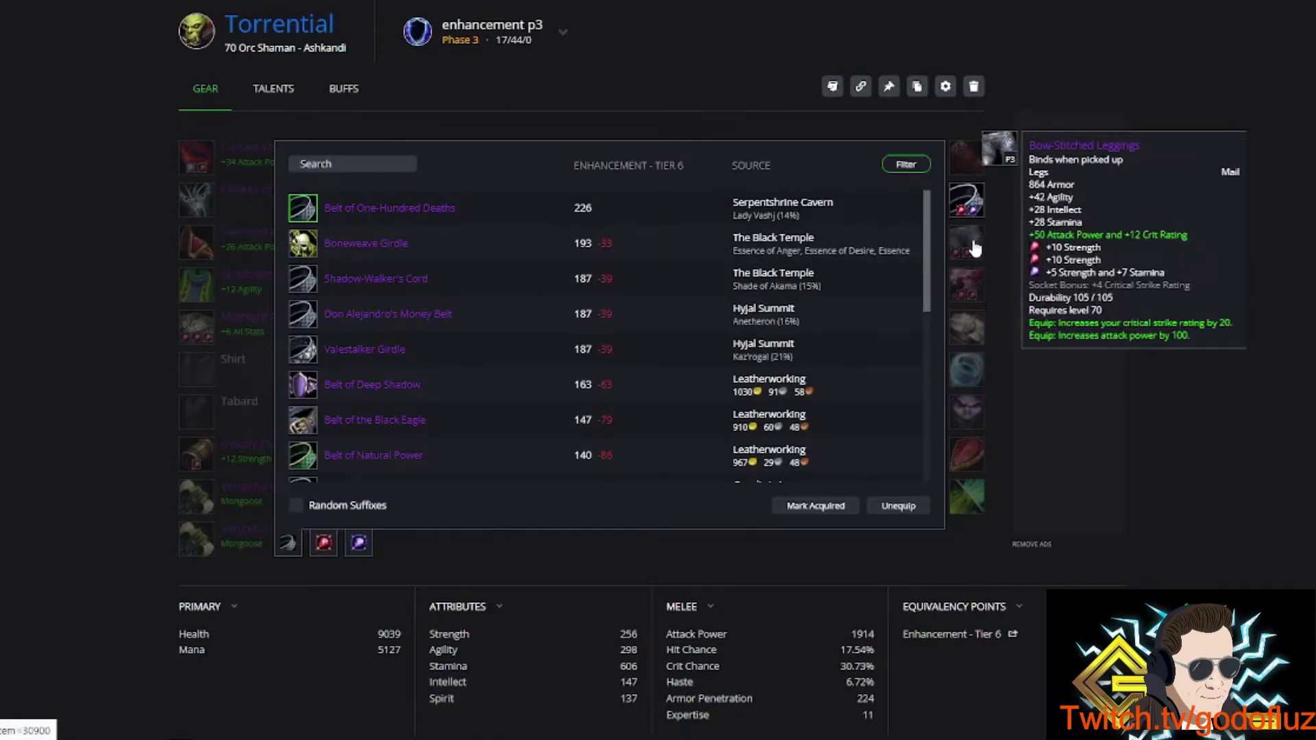
left_click(975, 248)
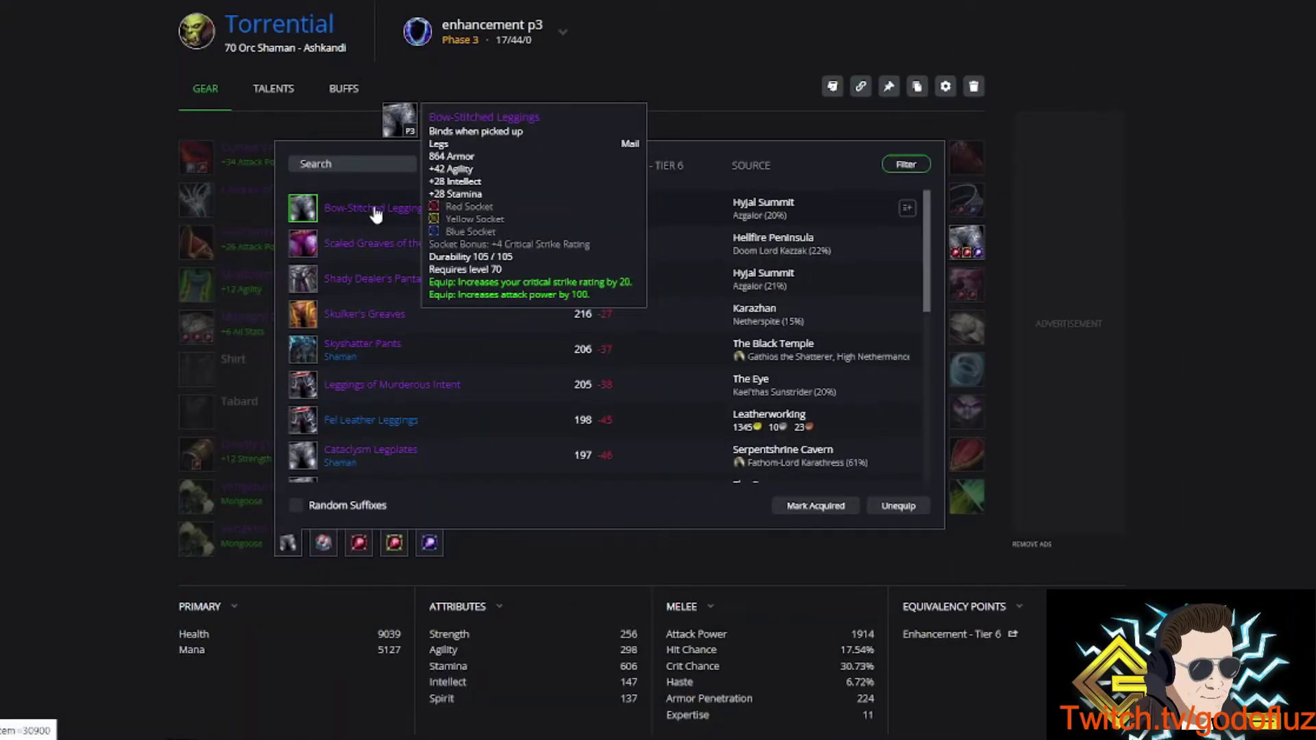
mouse_move(381, 285)
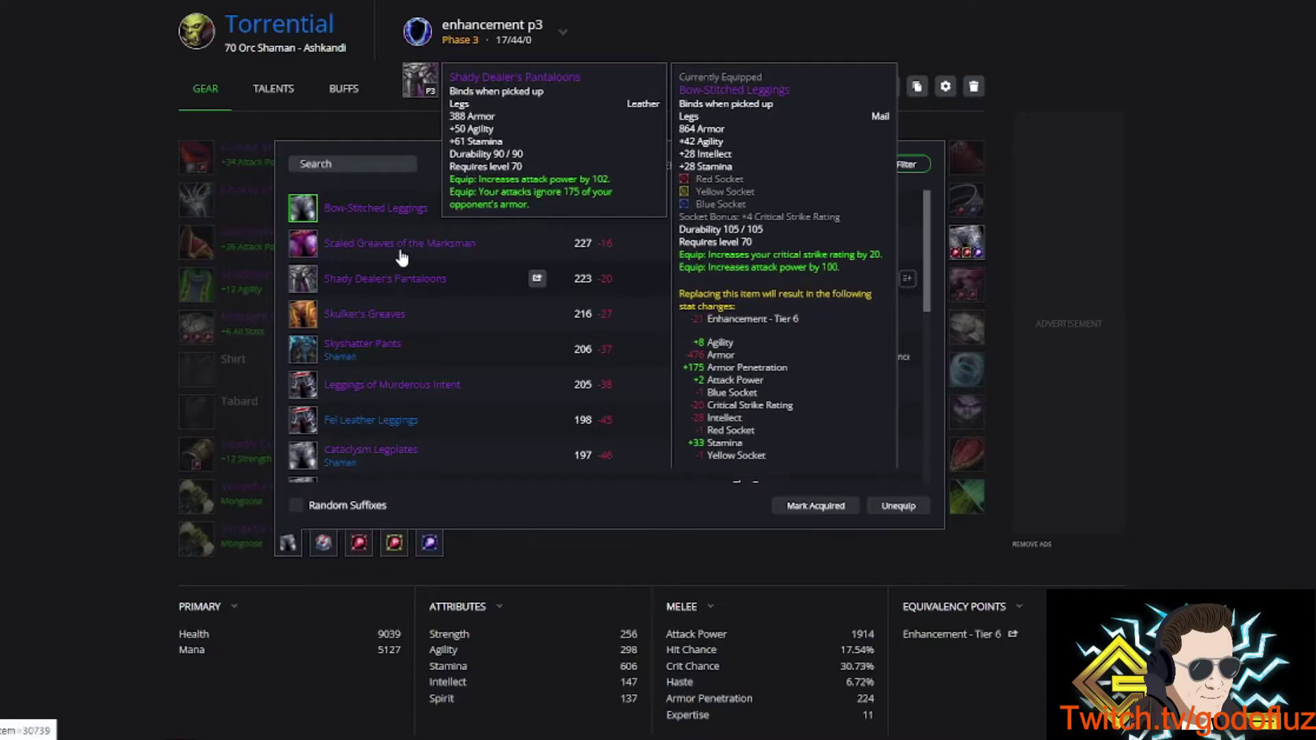
mouse_move(399, 238)
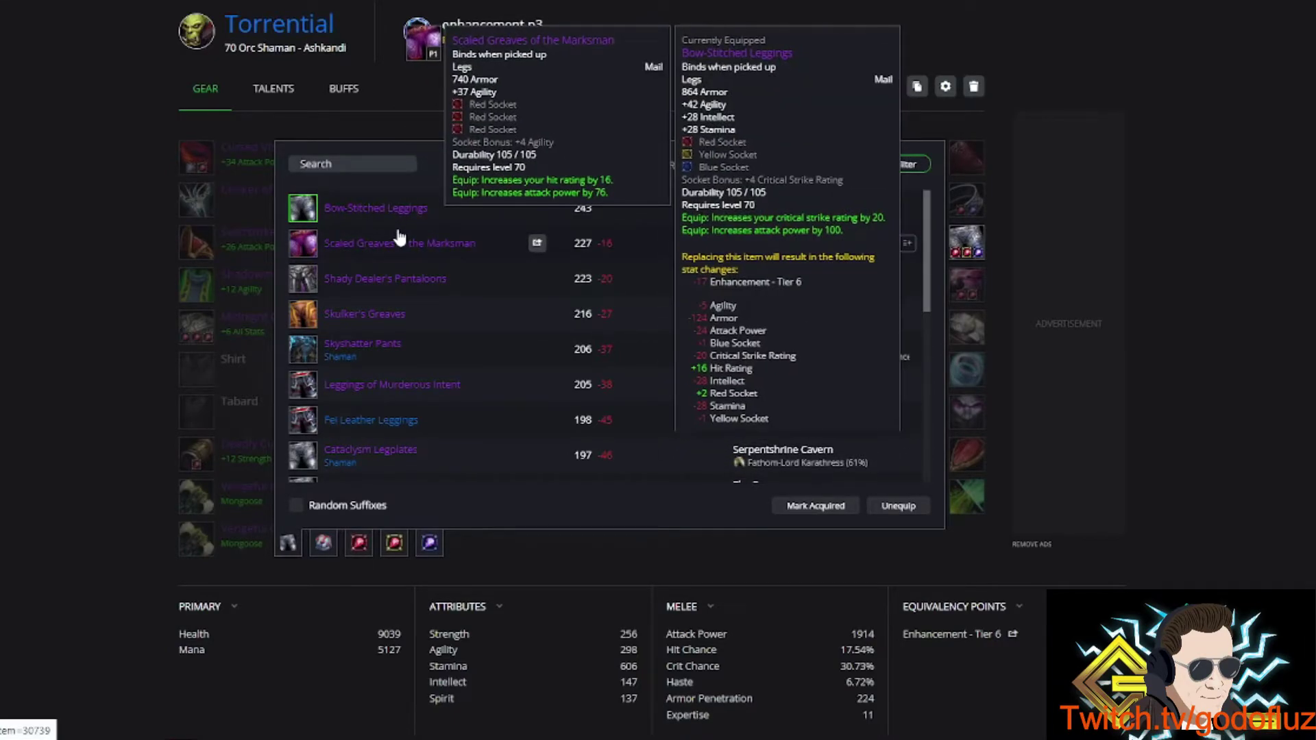
mouse_move(405, 211)
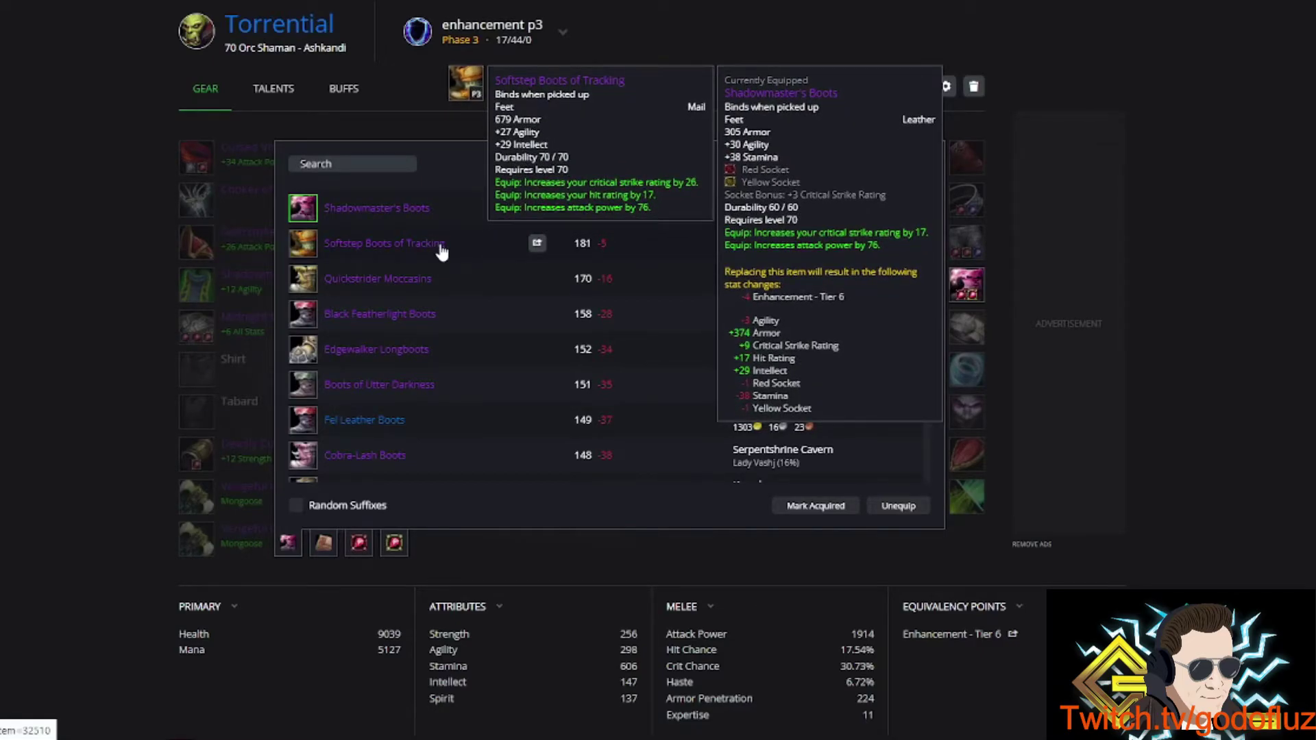
Equip Softstep Boots of Tracking in place of Shadowmaster's Boots and review the feet slot's alternatives again.
mouse_move(475, 248)
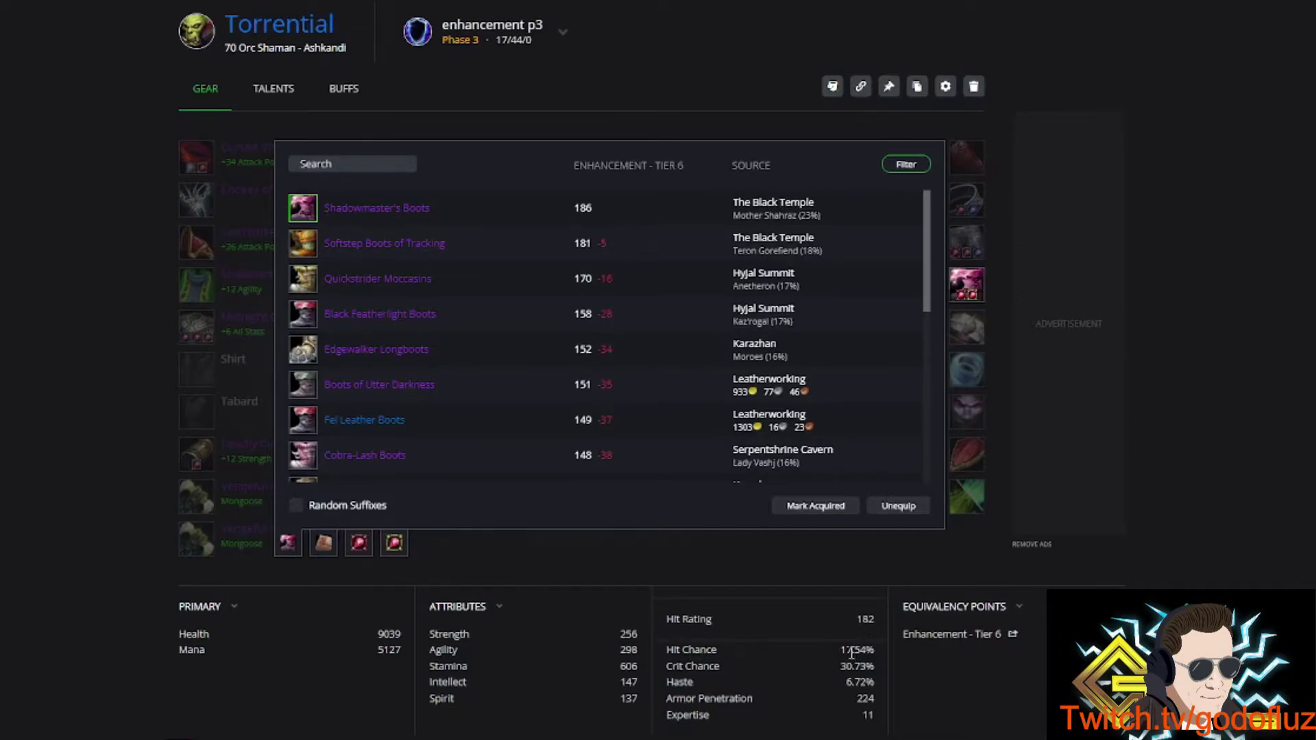
left_click(343, 244)
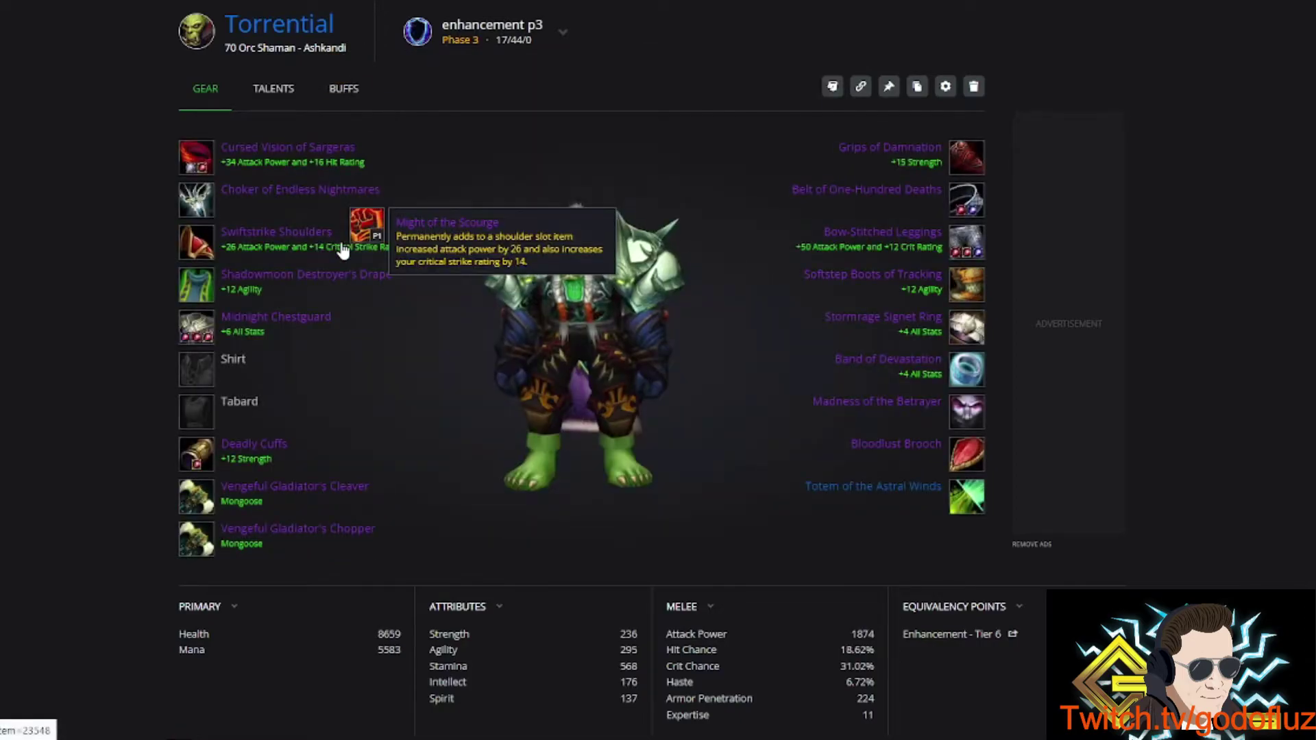
mouse_move(969, 250)
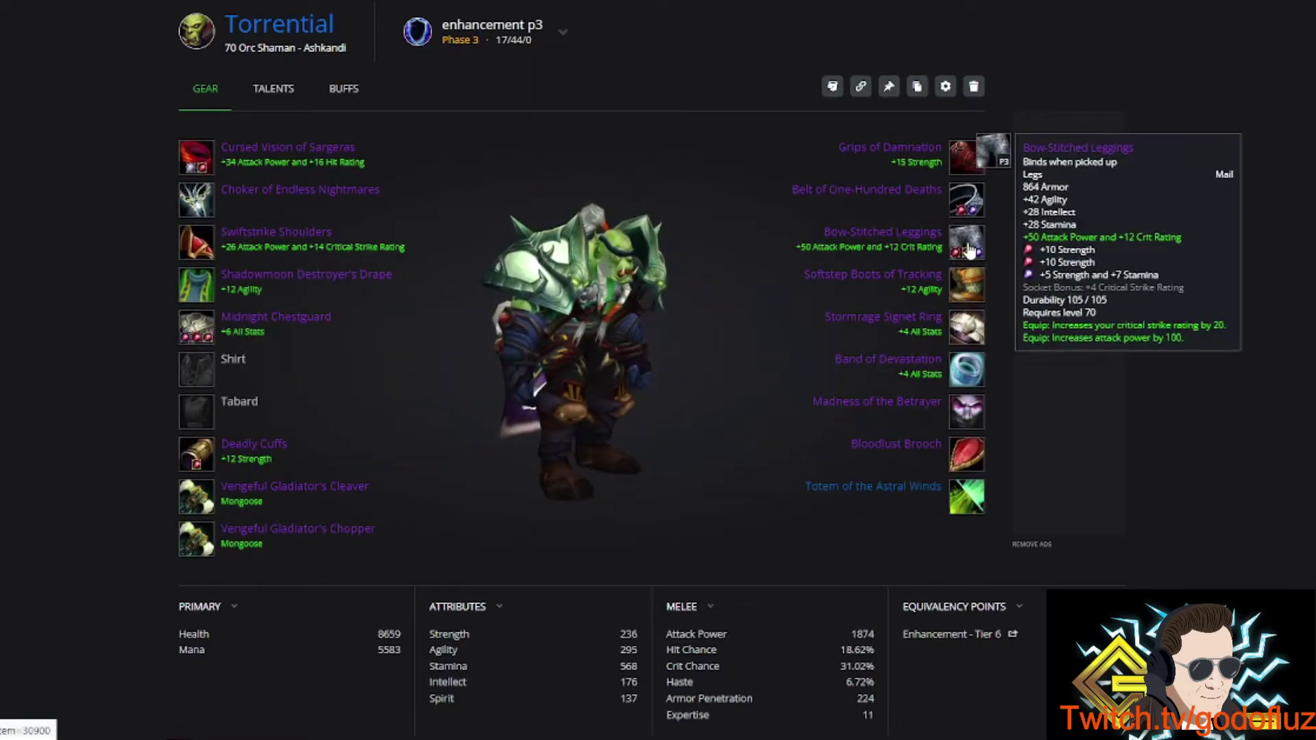
left_click(968, 295)
mouse_move(389, 252)
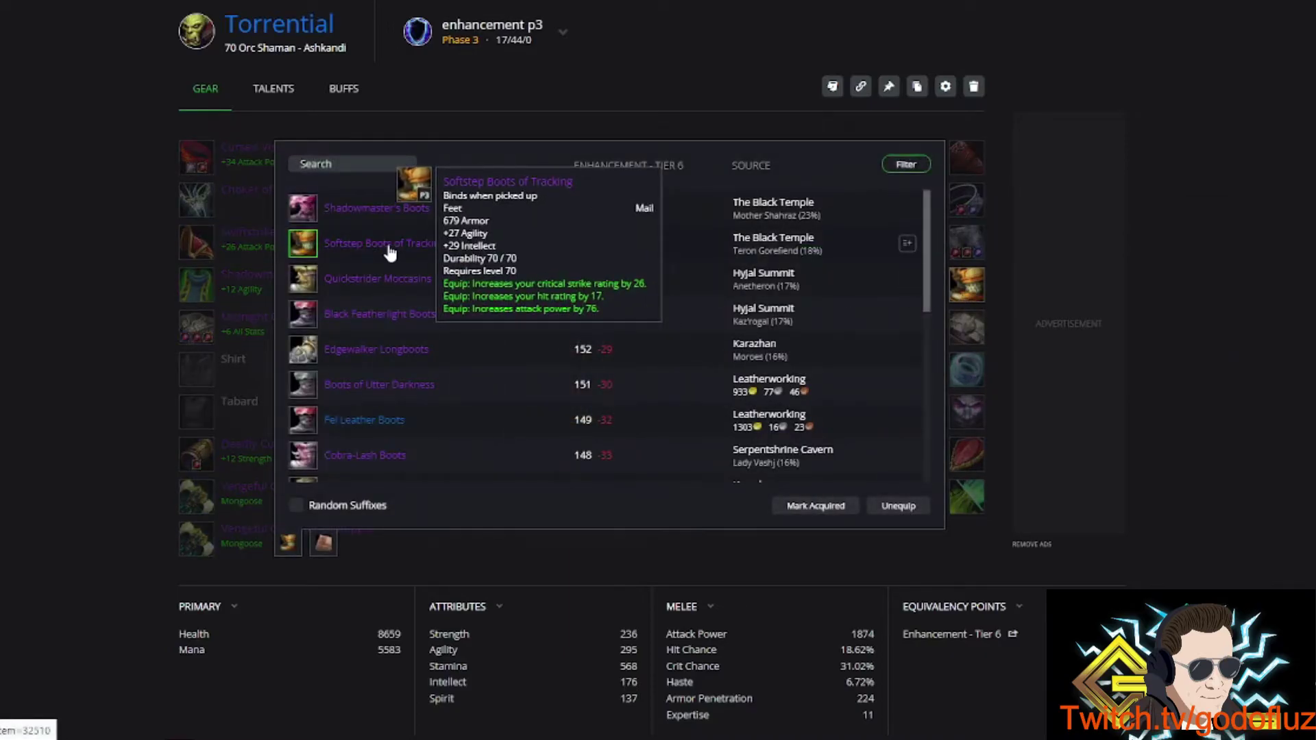
Review the first ring slot, comparing Stormrage Signet Ring with Band of Devastation.
left_click(56, 328)
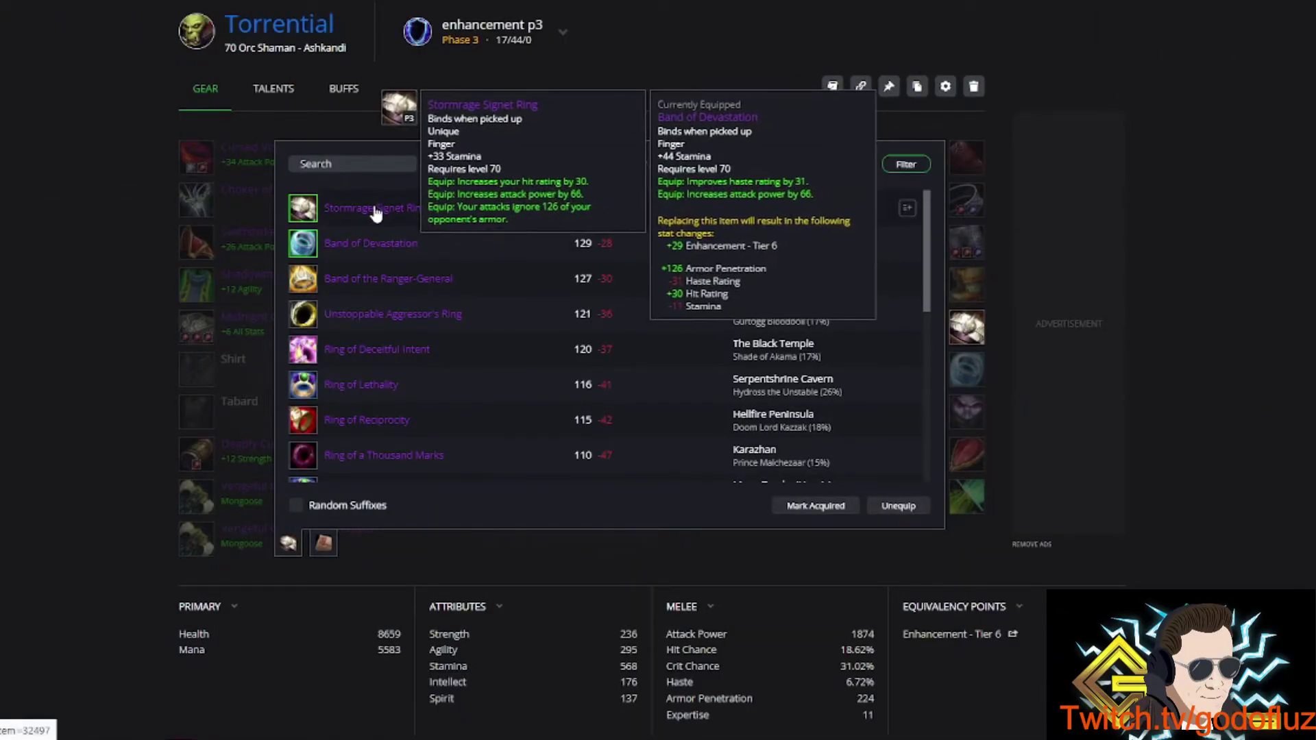
mouse_move(449, 211)
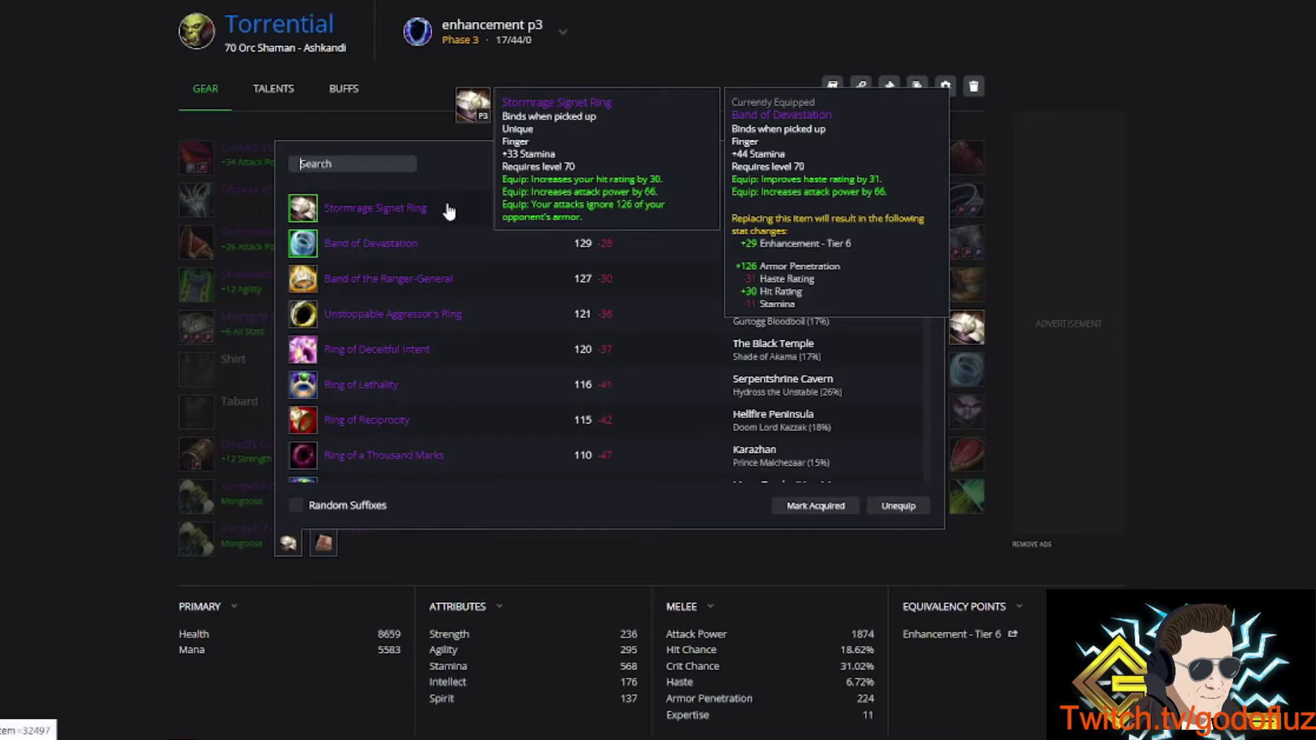
left_click(449, 211)
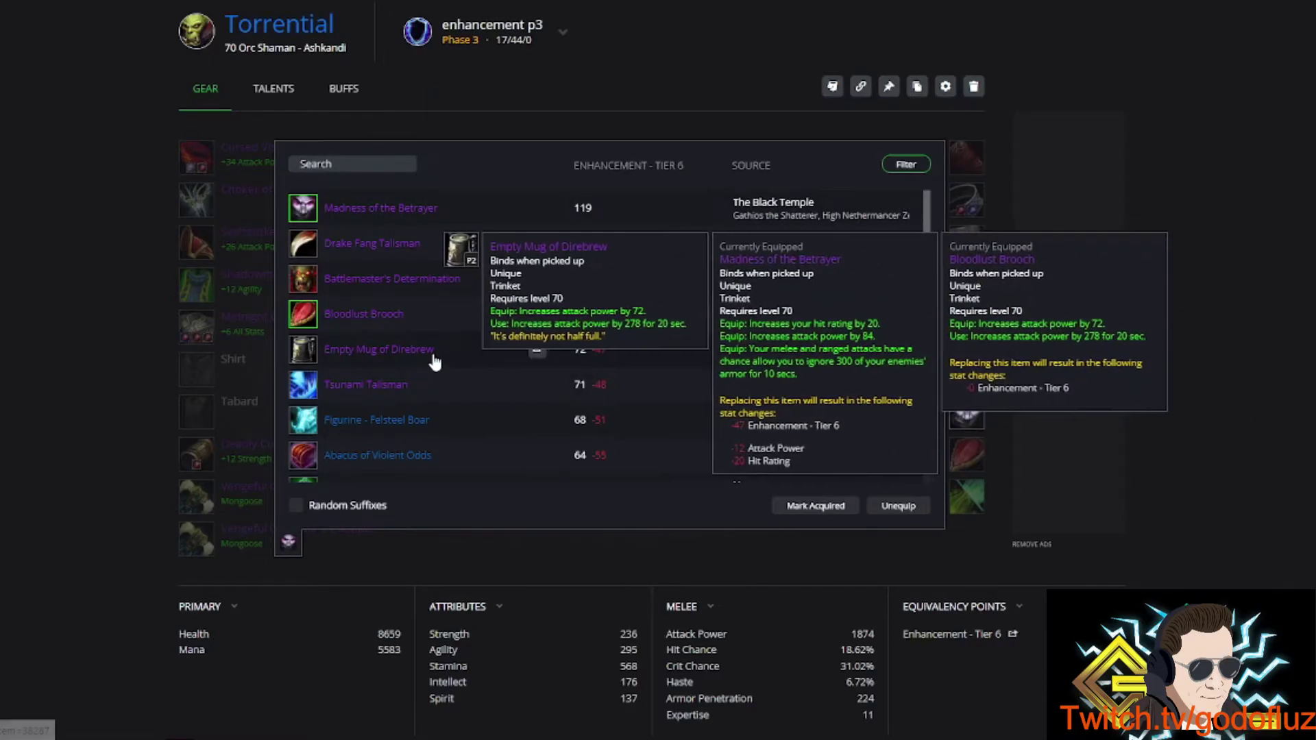
Equip Tsunami Talisman and Madness of the Betrayer as the two trinkets, and compare Bloodlust Brooch with them.
left_click(375, 316)
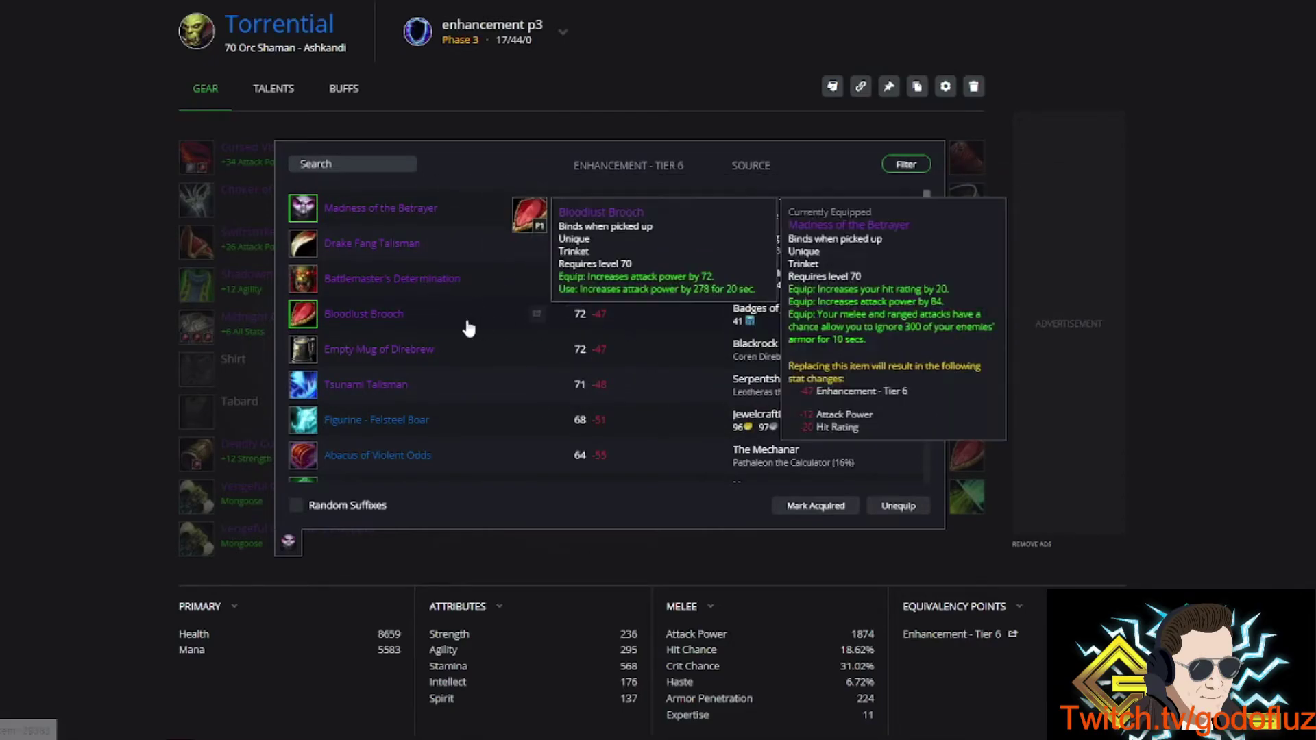
left_click(305, 392)
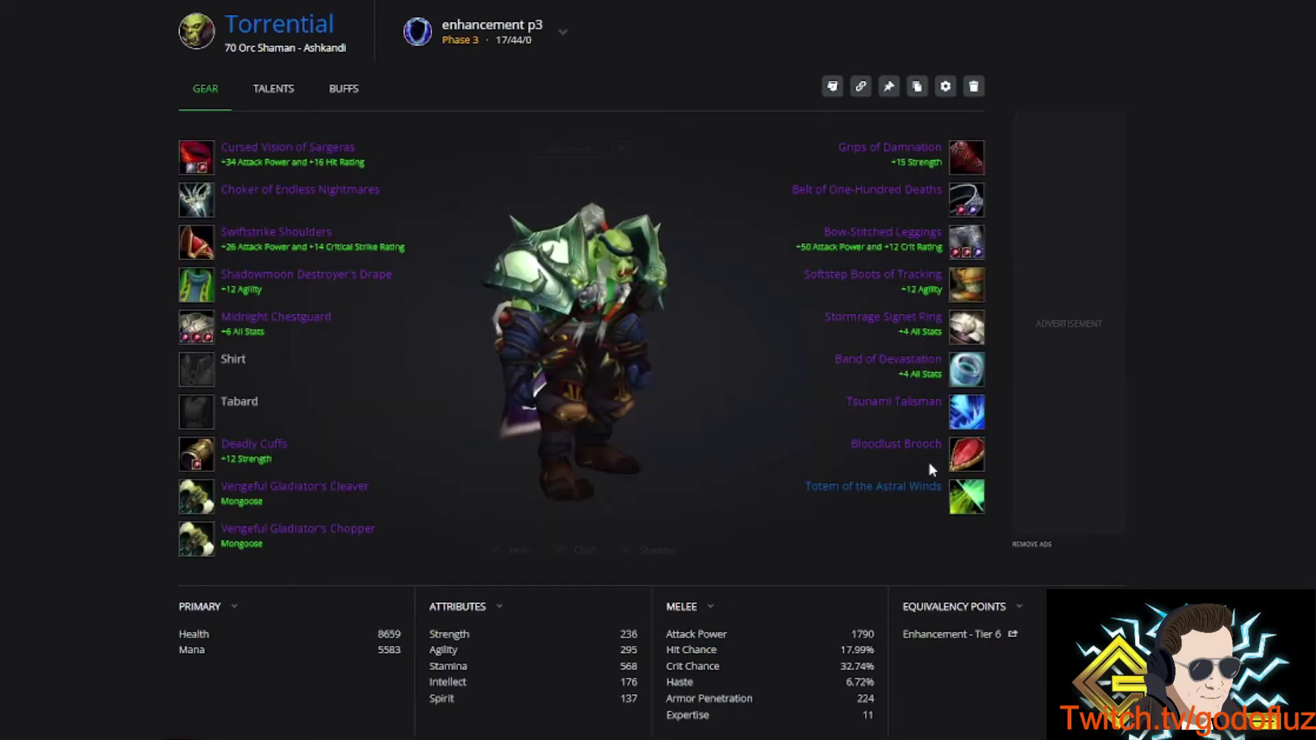
left_click(966, 454)
left_click(479, 208)
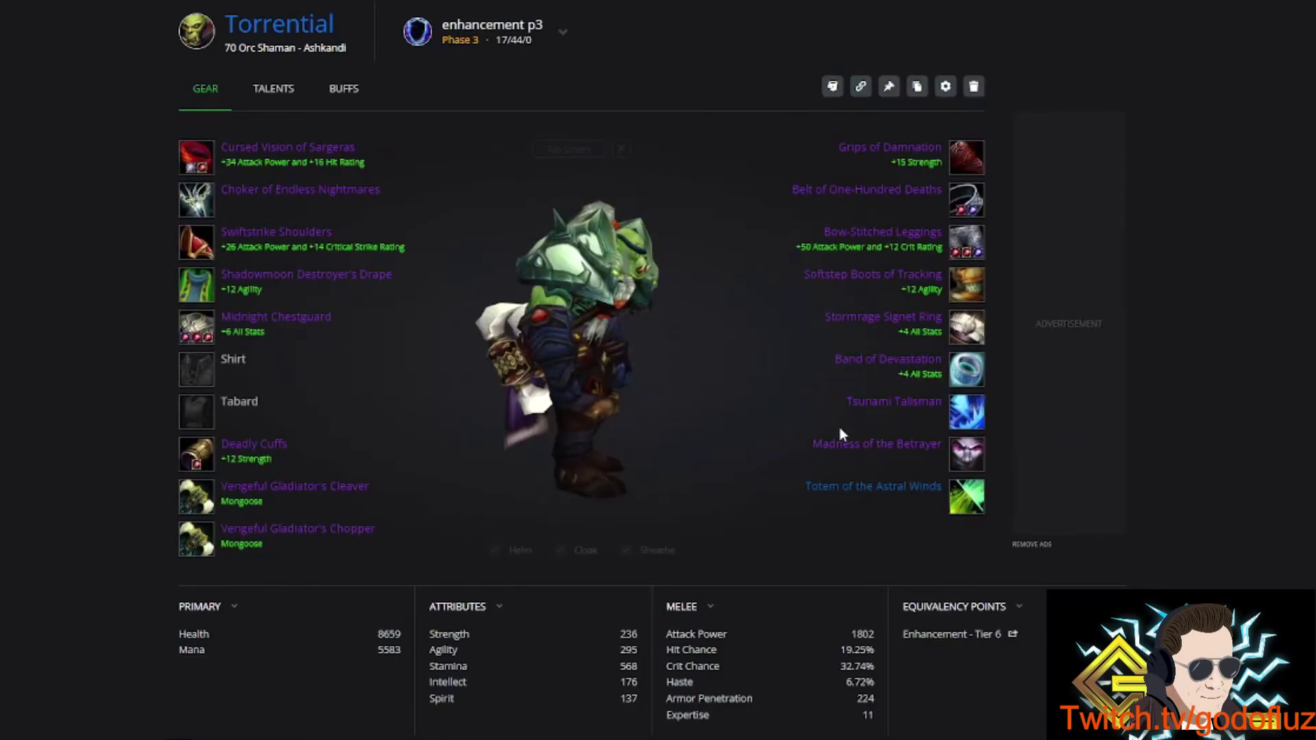
left_click(979, 419)
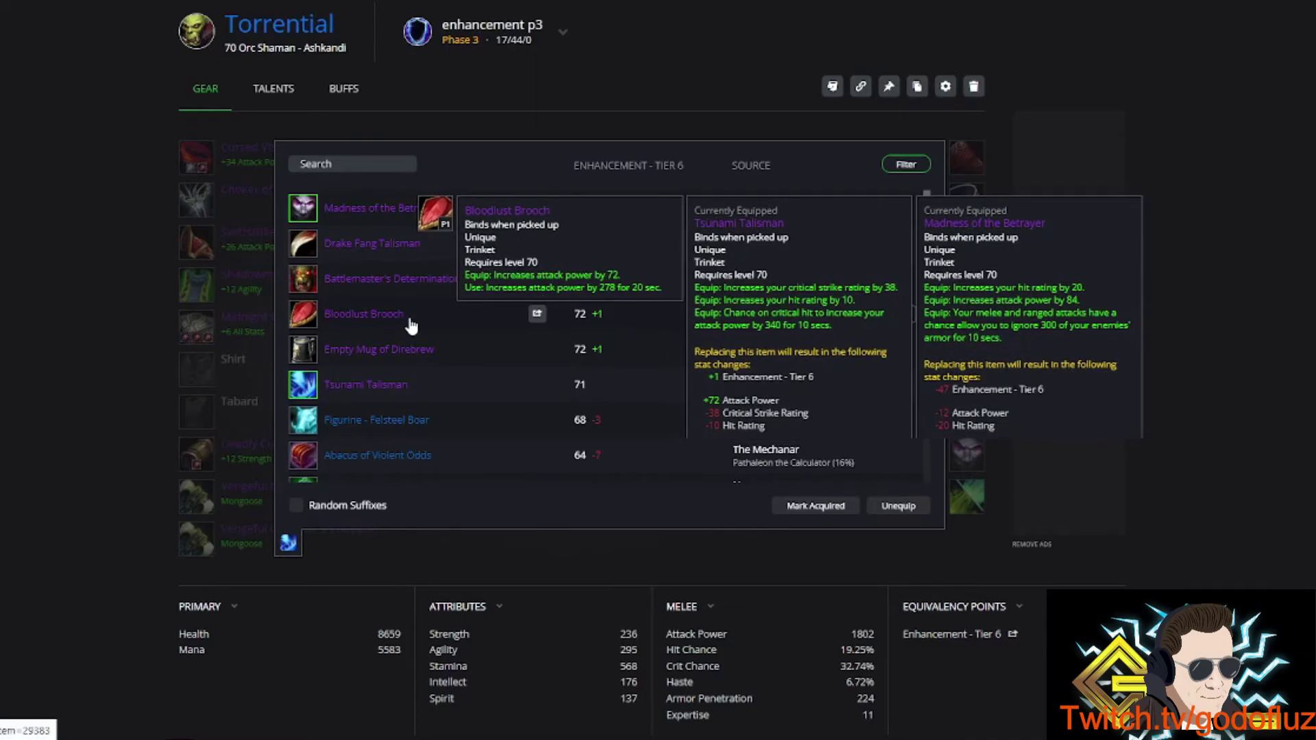
key("Escape")
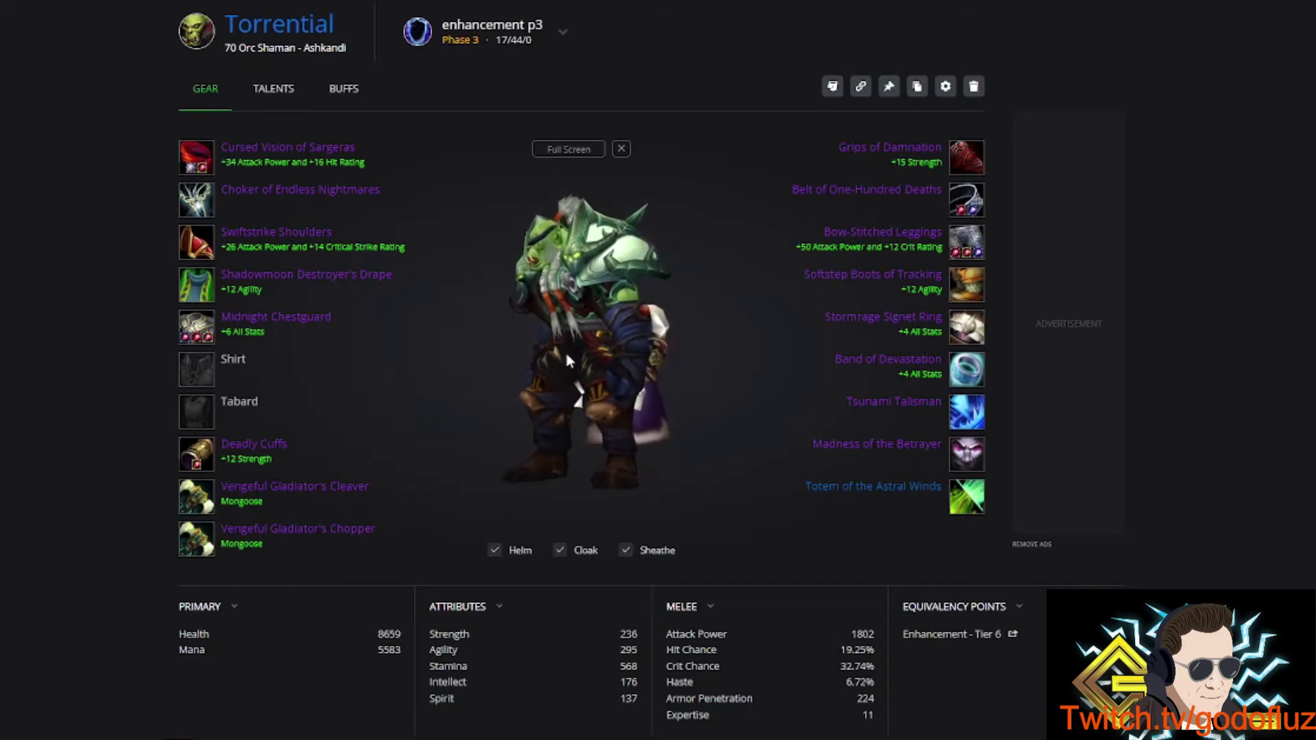
left_click_drag(565, 348, 459, 368)
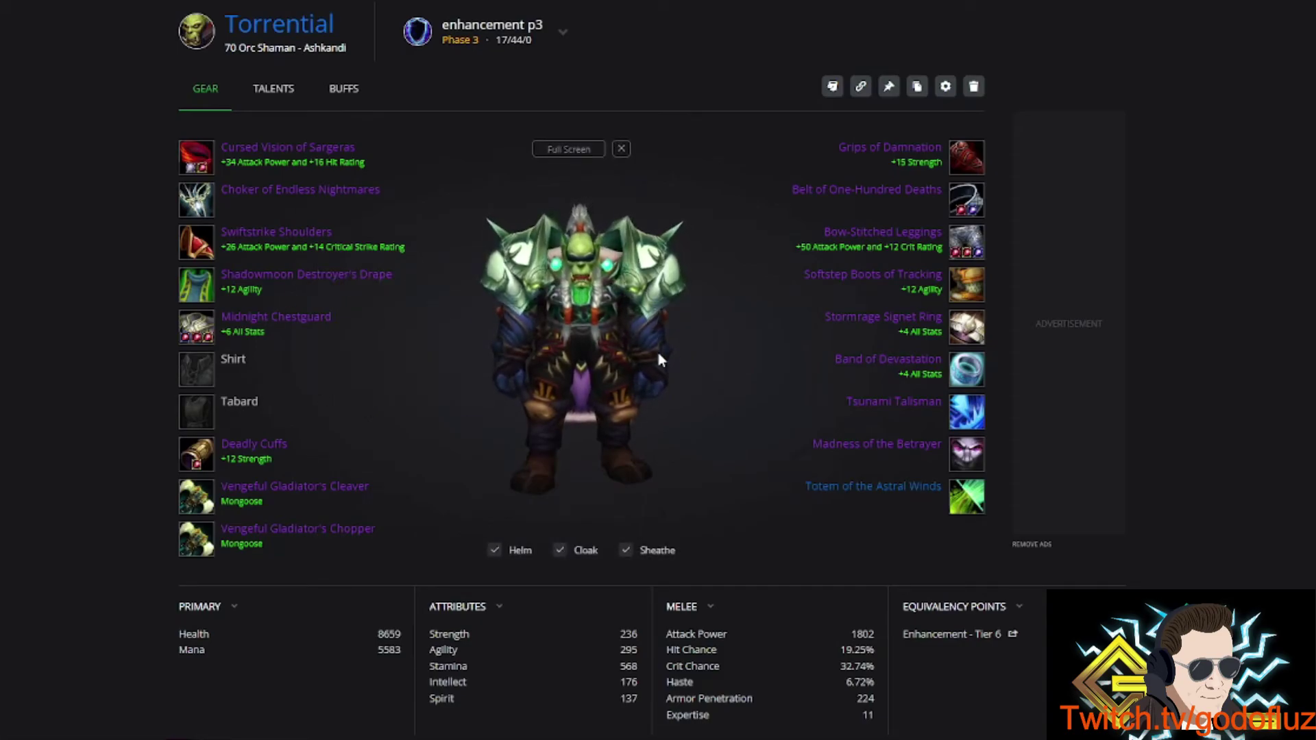
scroll(660, 351, "up", 1)
mouse_move(661, 352)
left_mouse_down()
mouse_move(565, 360)
mouse_move(520, 442)
mouse_move(618, 406)
mouse_move(555, 367)
mouse_move(591, 385)
mouse_move(576, 393)
mouse_move(685, 374)
mouse_move(614, 359)
mouse_move(651, 342)
left_mouse_up()
scroll(612, 391, "down", 1)
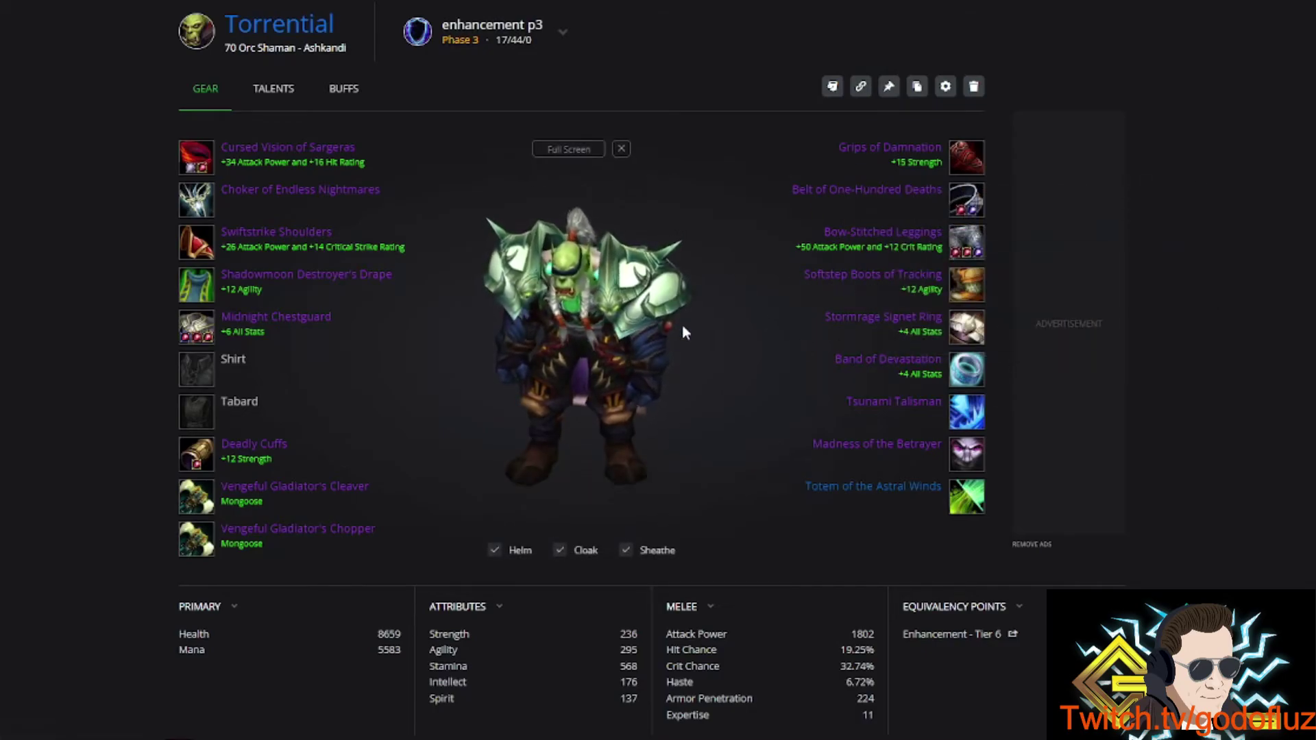
mouse_move(681, 325)
left_mouse_down()
mouse_move(649, 332)
mouse_move(696, 327)
left_mouse_up()
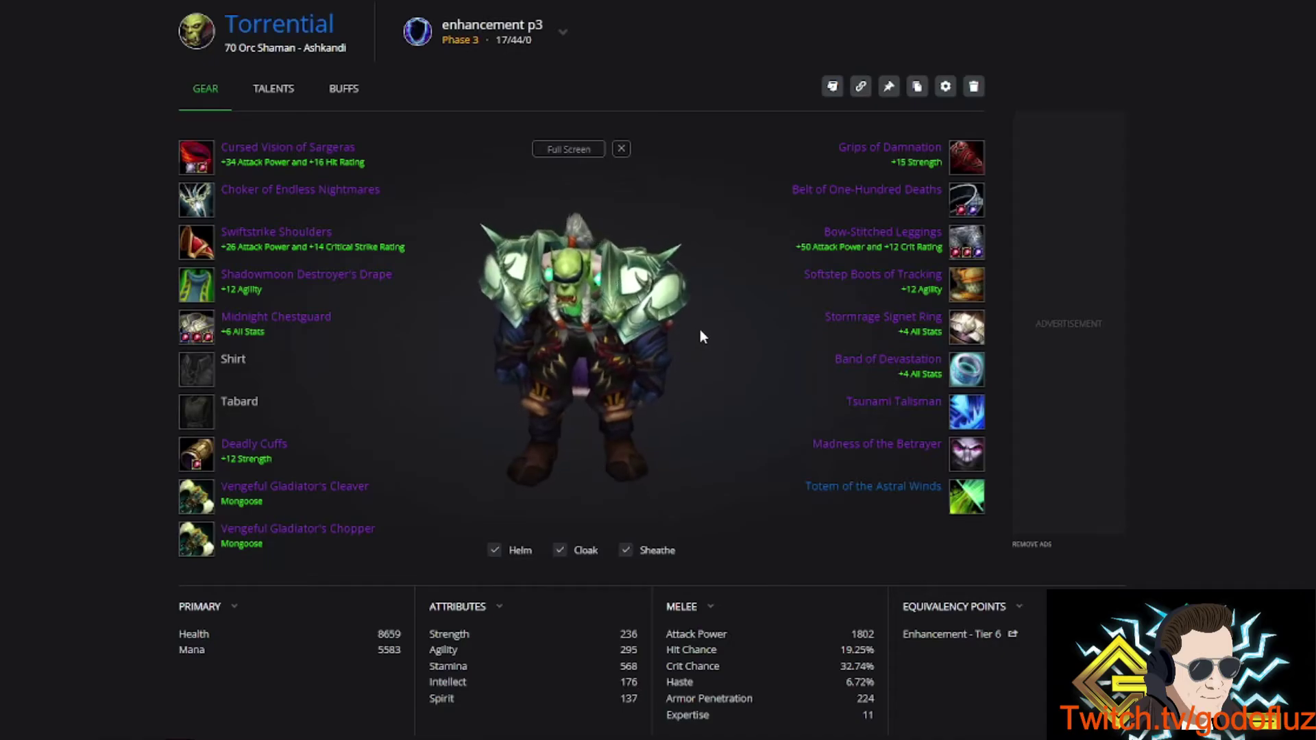
Check the hit chance and expertise details in the character's melee stats.
mouse_move(836, 656)
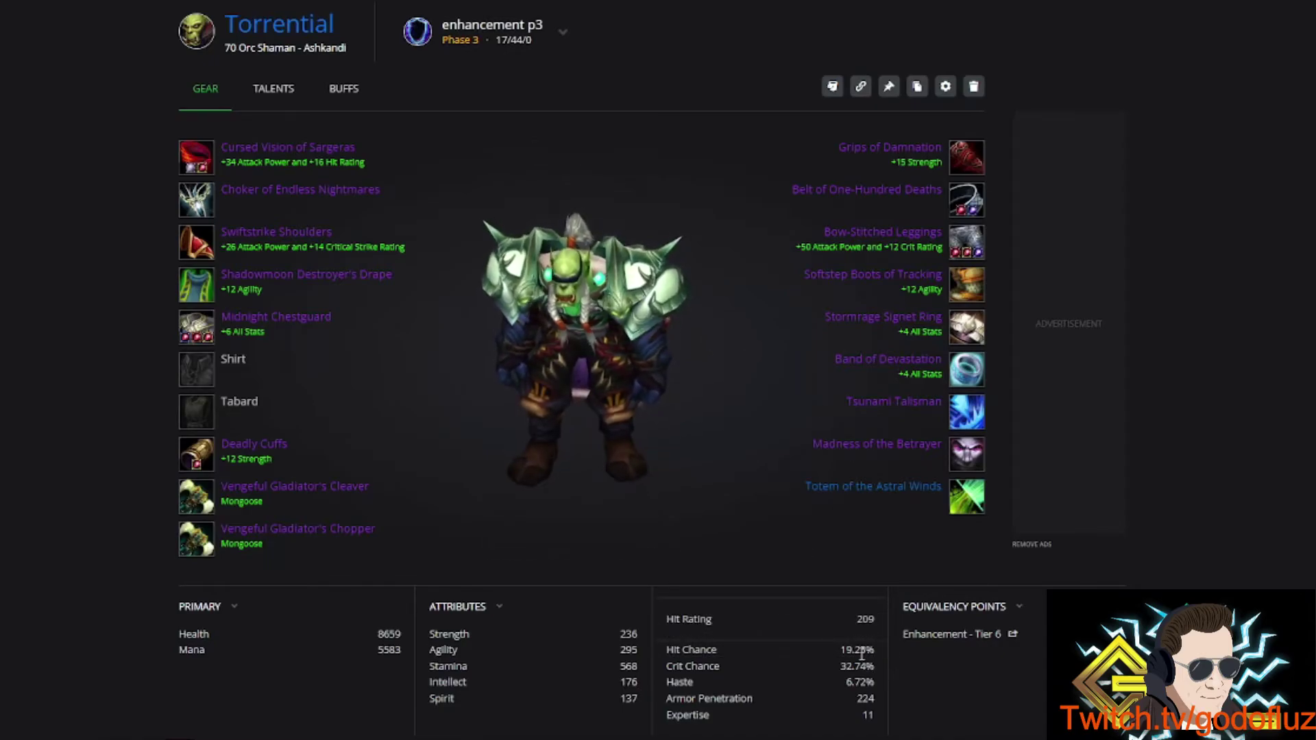
mouse_move(844, 714)
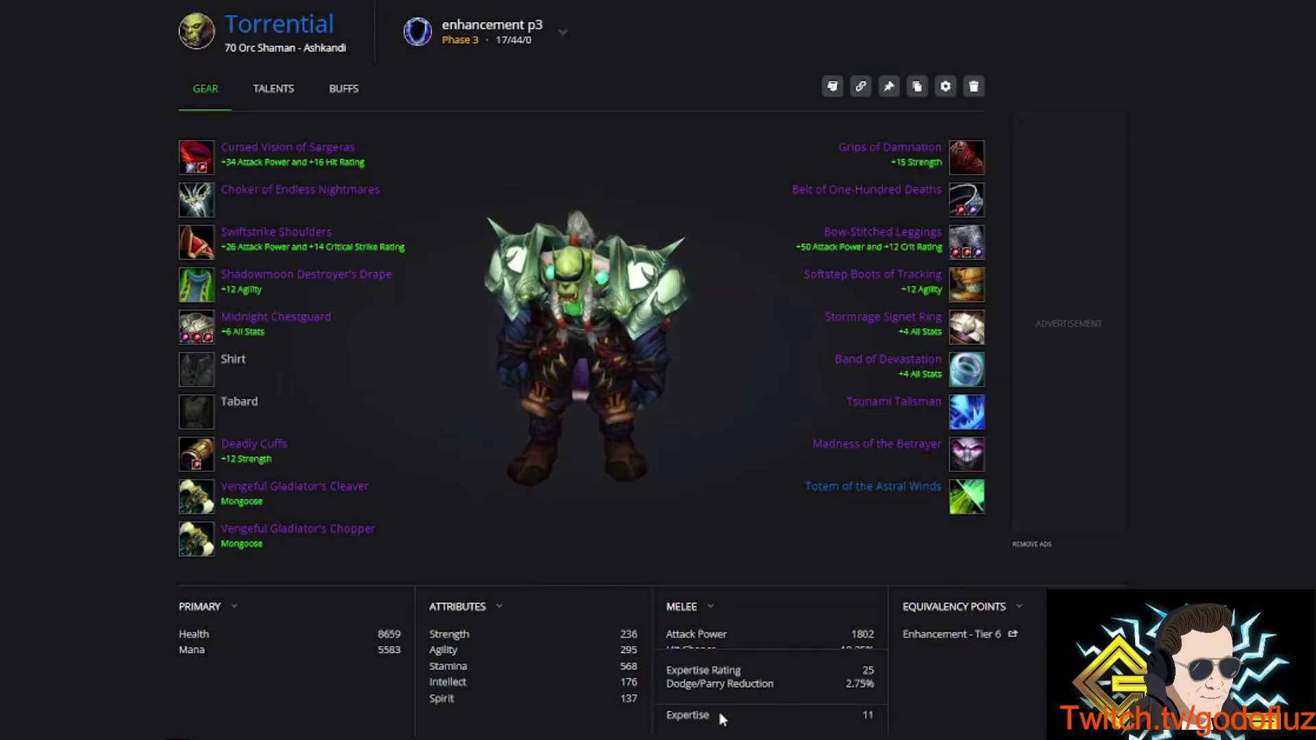
mouse_move(288, 492)
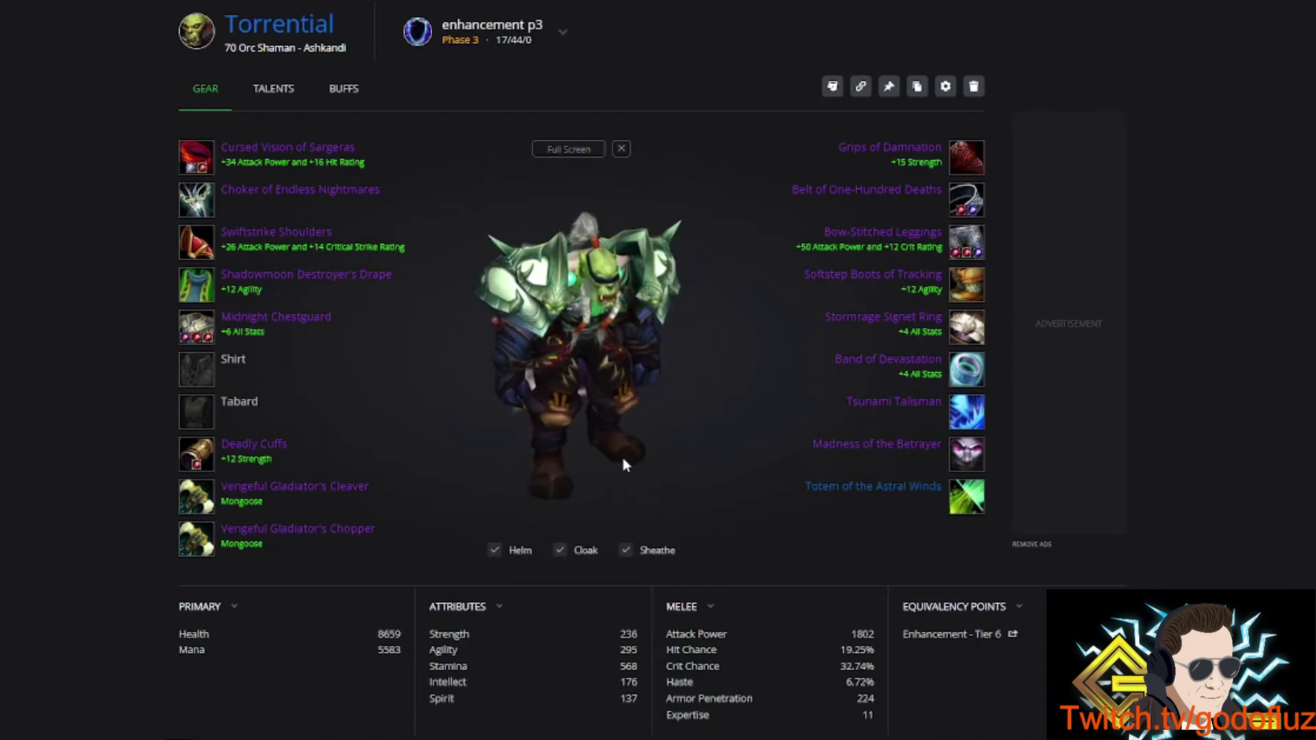
left_click_drag(513, 453, 573, 450)
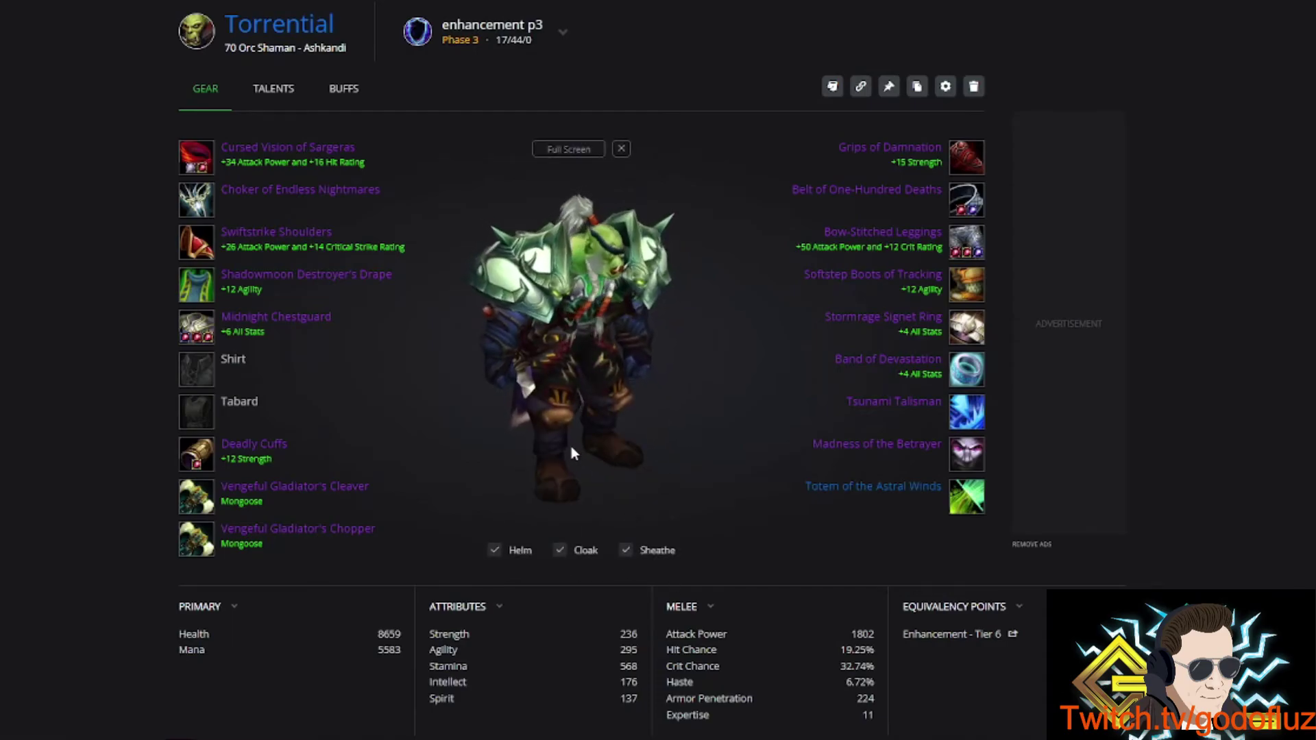
Browse the one-handed main-hand weapons, comparing Merciless Gladiator's Pummeler, Rising Tide and Syphon of the Nathrezim with the equipped axes, and close the list.
left_click(337, 490)
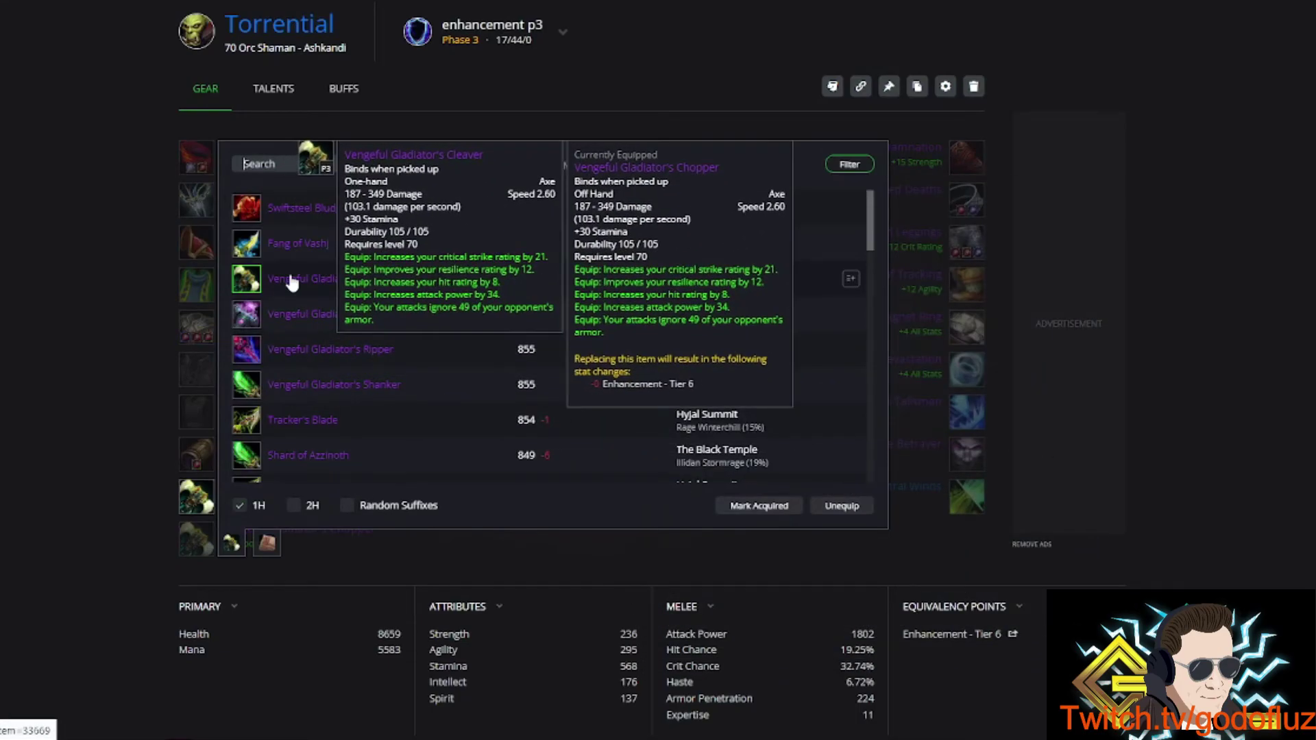
scroll(299, 280, "down", 6)
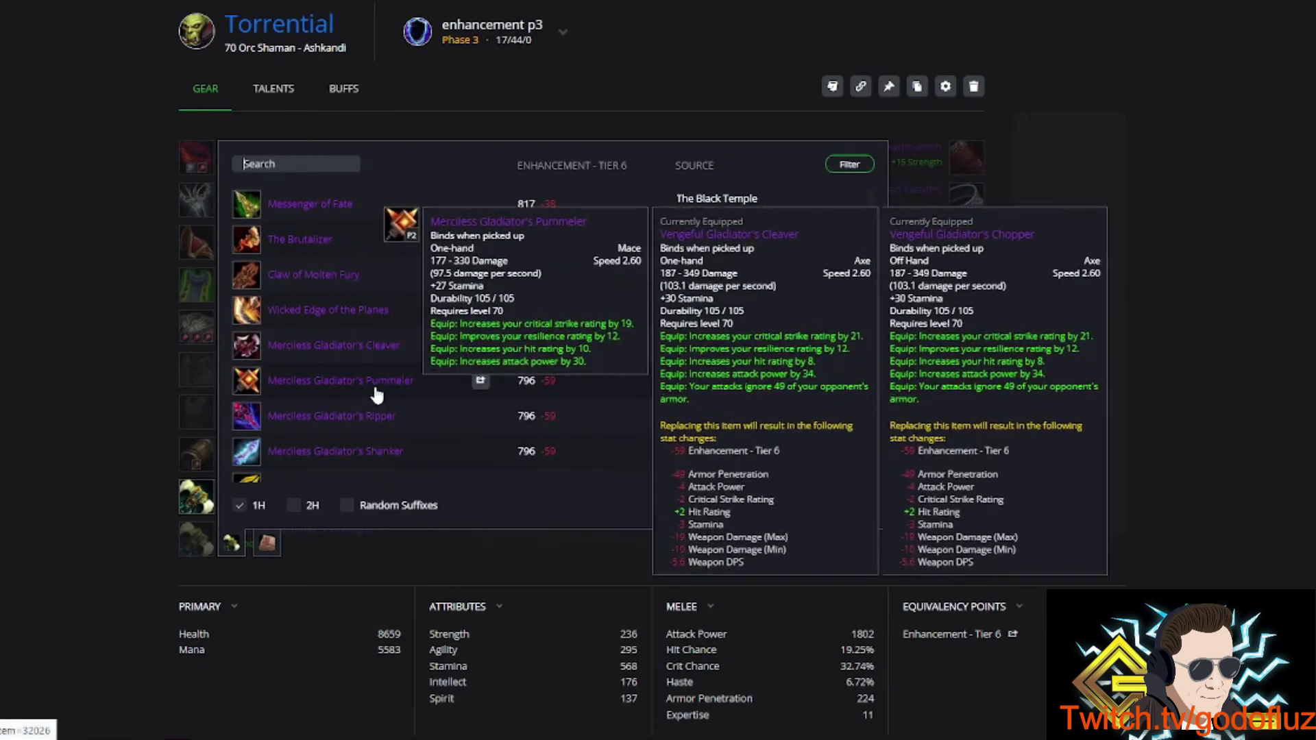
scroll(335, 397, "down", 3)
scroll(326, 377, "up", 4)
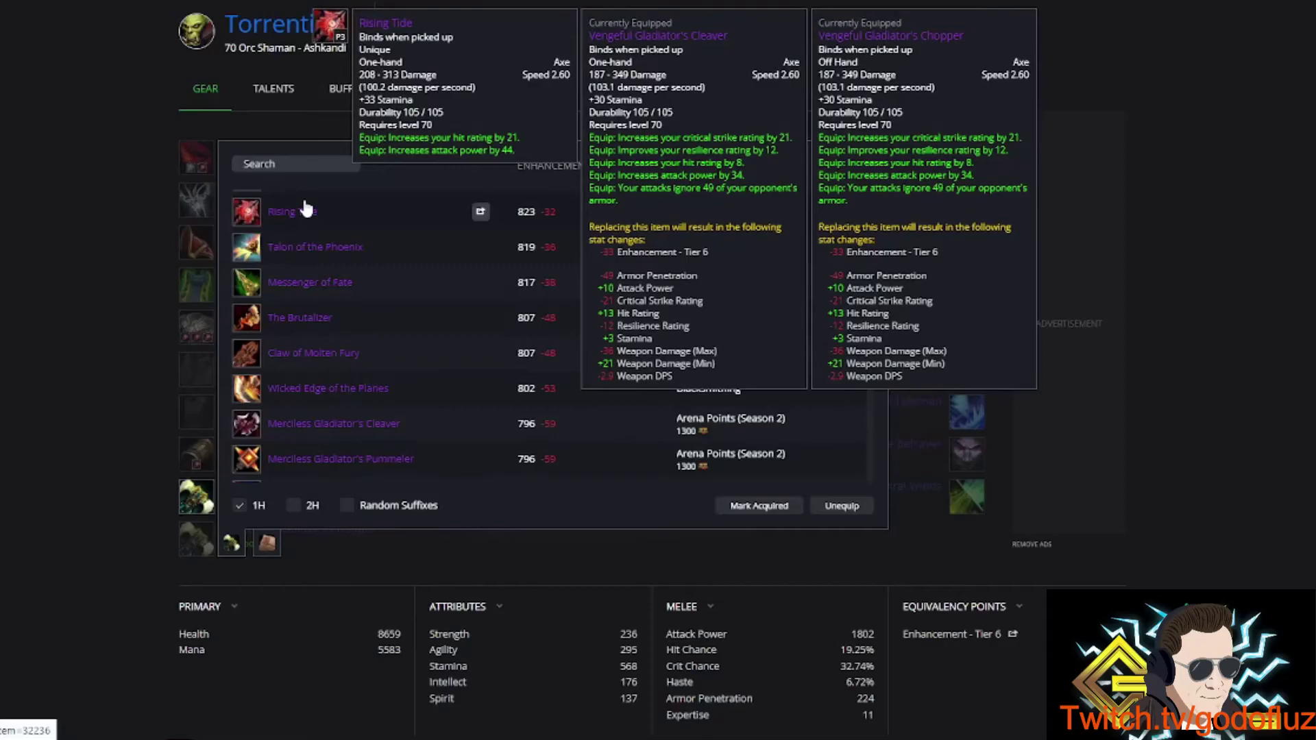
scroll(325, 368, "down", 5)
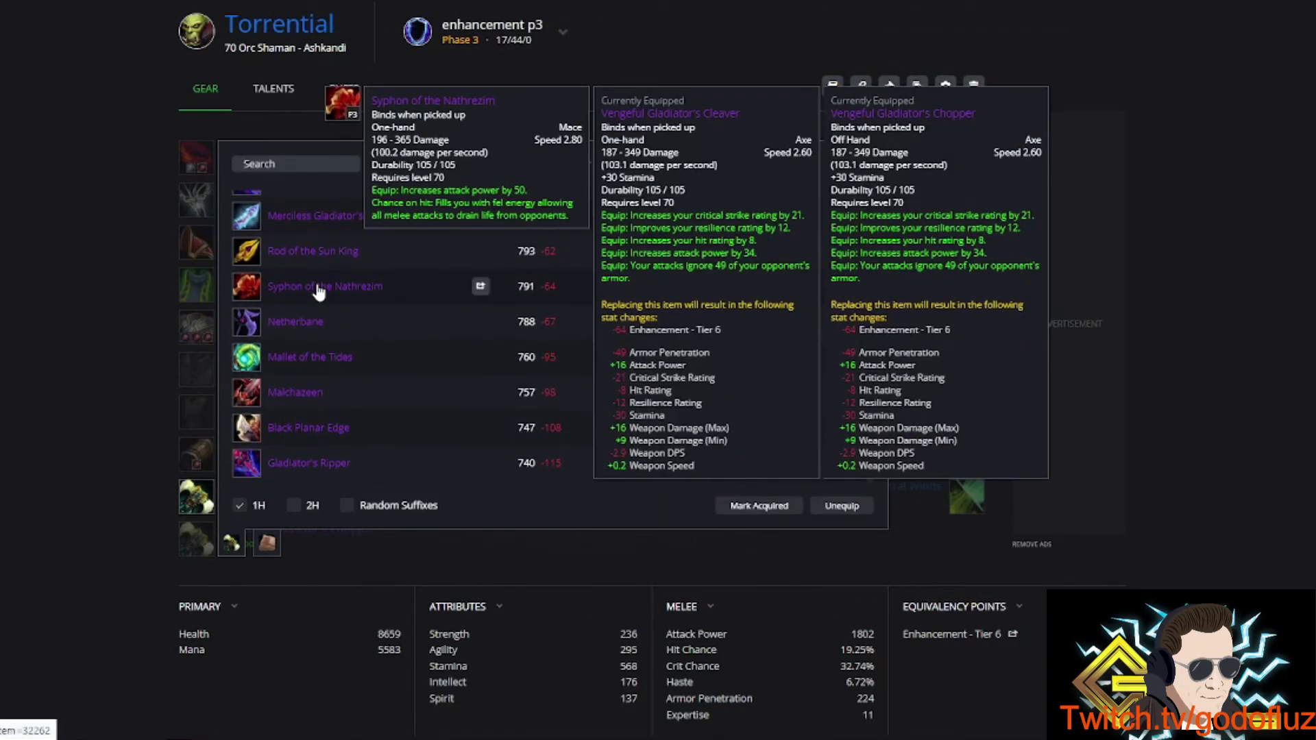
key("Escape")
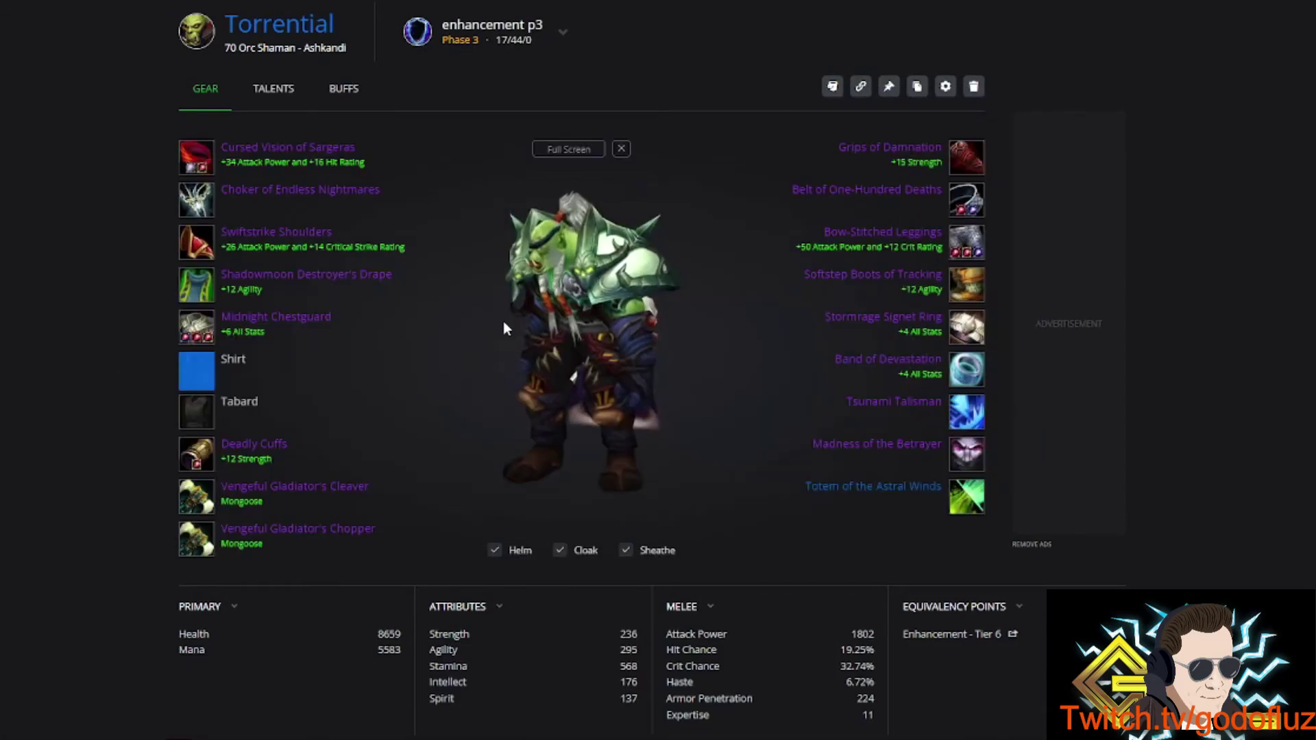